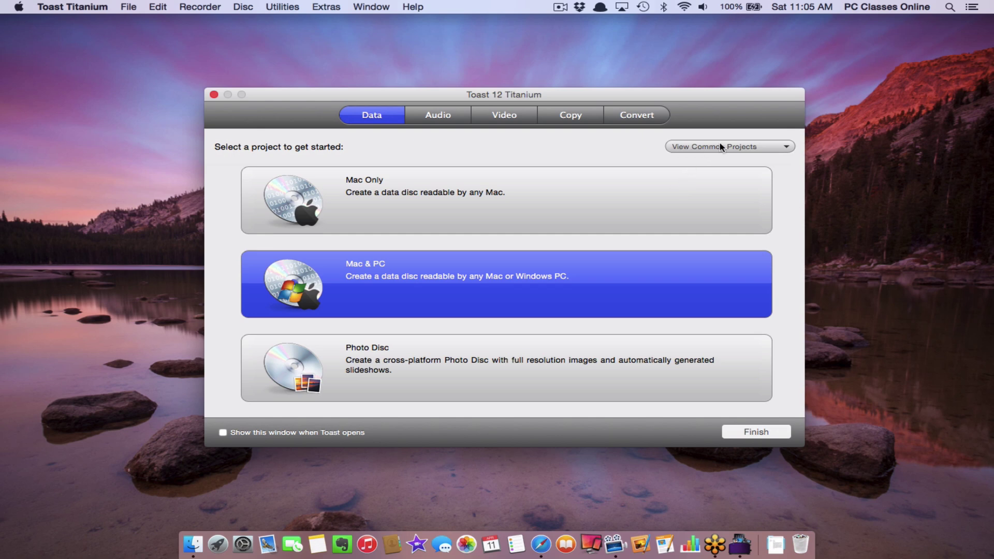
# - Check the project view choices, keep View Common Projects, and select the Photo Disc project type
pyautogui.click(761, 148)
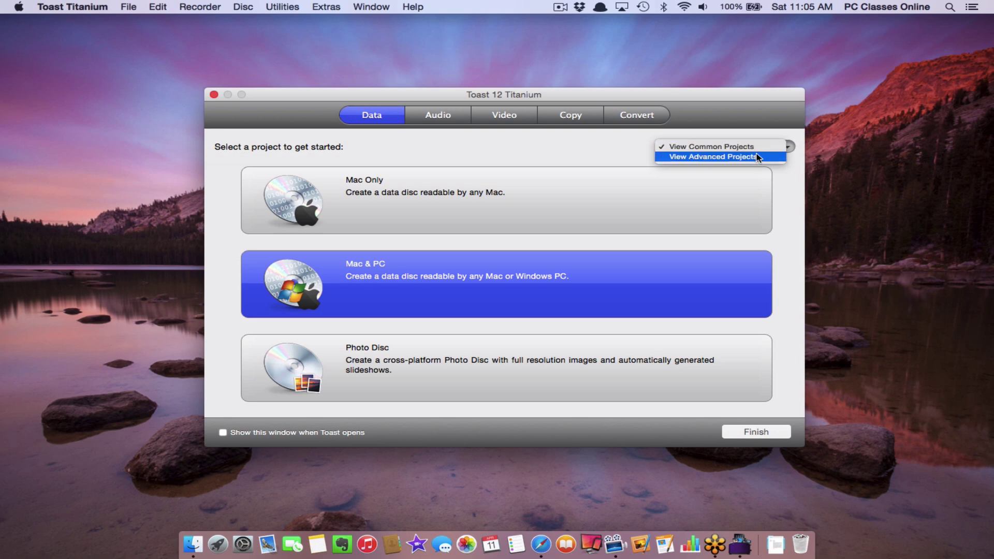
pyautogui.click(755, 147)
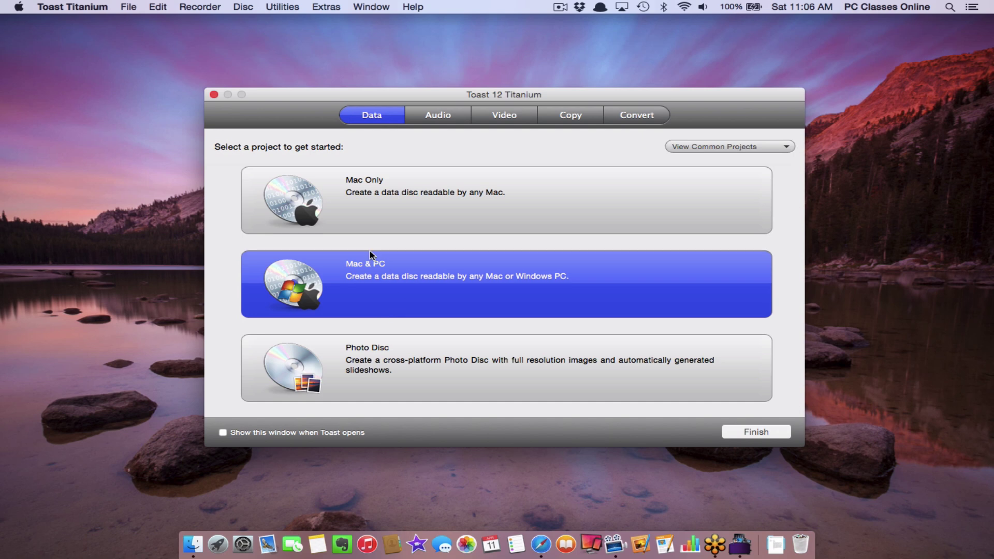
pyautogui.click(299, 374)
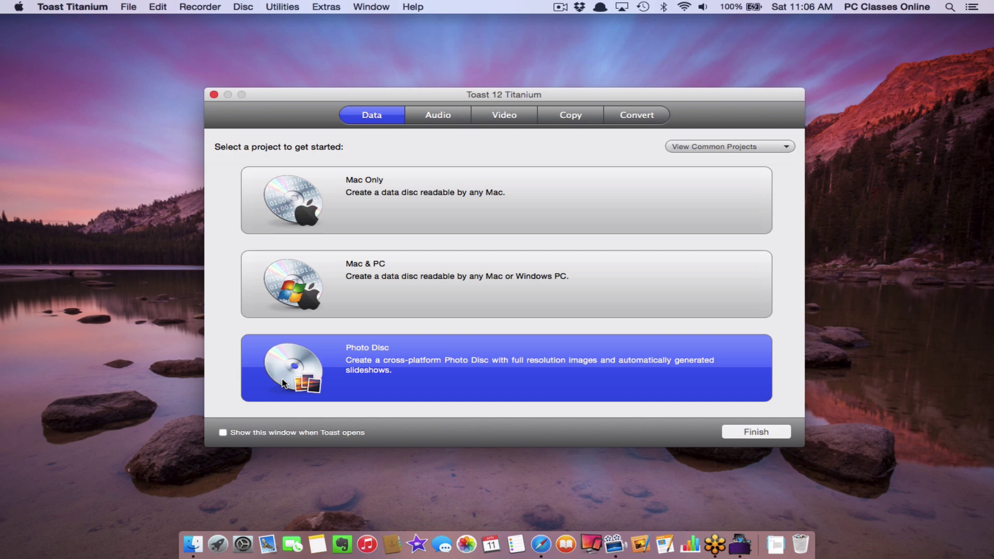
# - Look through the Audio project types: Audio CD, Music DVD and MP3 Disc
pyautogui.click(429, 120)
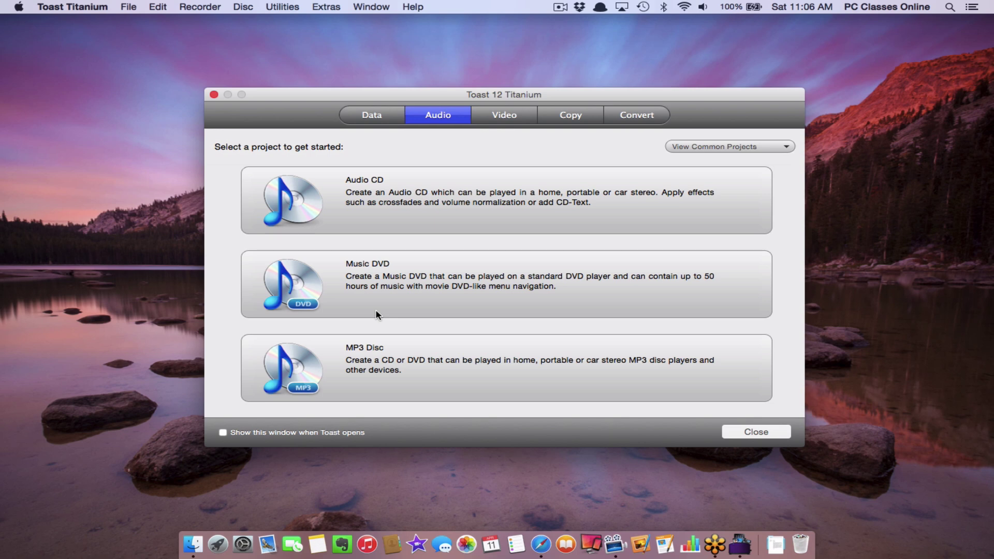
pyautogui.click(366, 396)
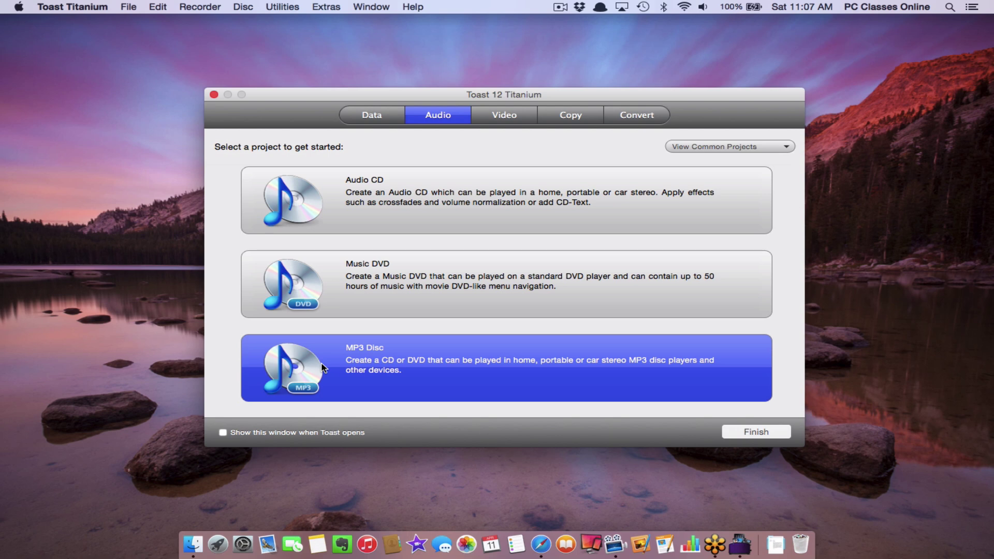
pyautogui.click(341, 212)
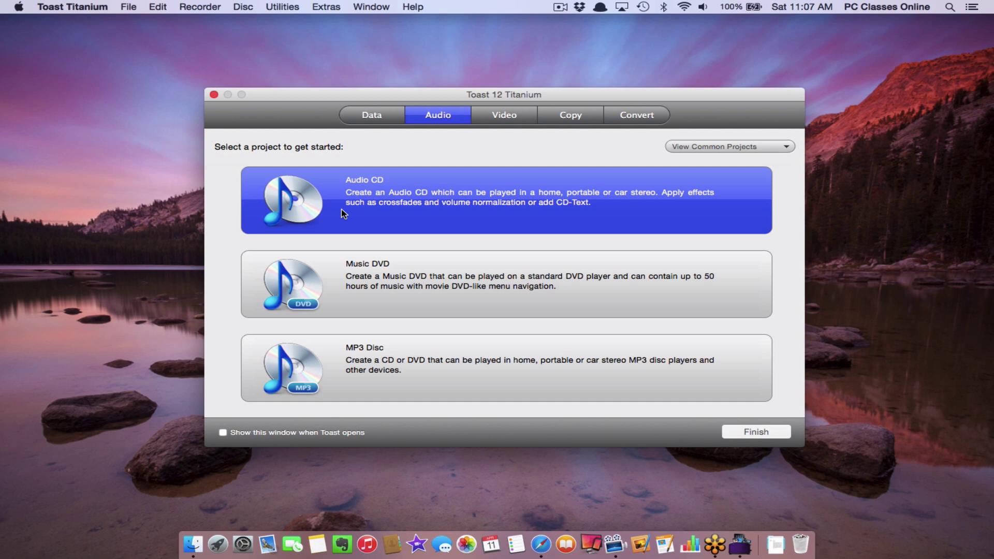
pyautogui.click(355, 270)
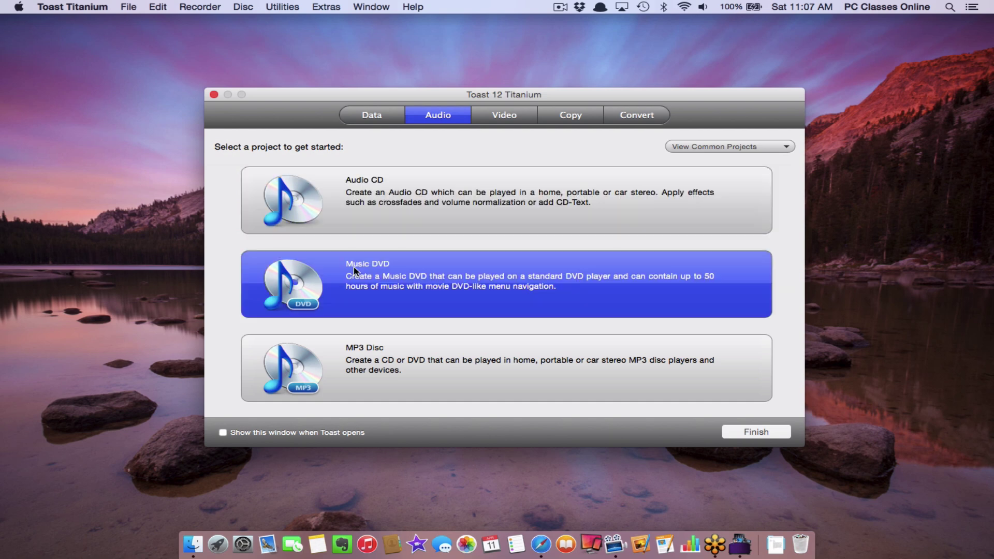
pyautogui.click(342, 371)
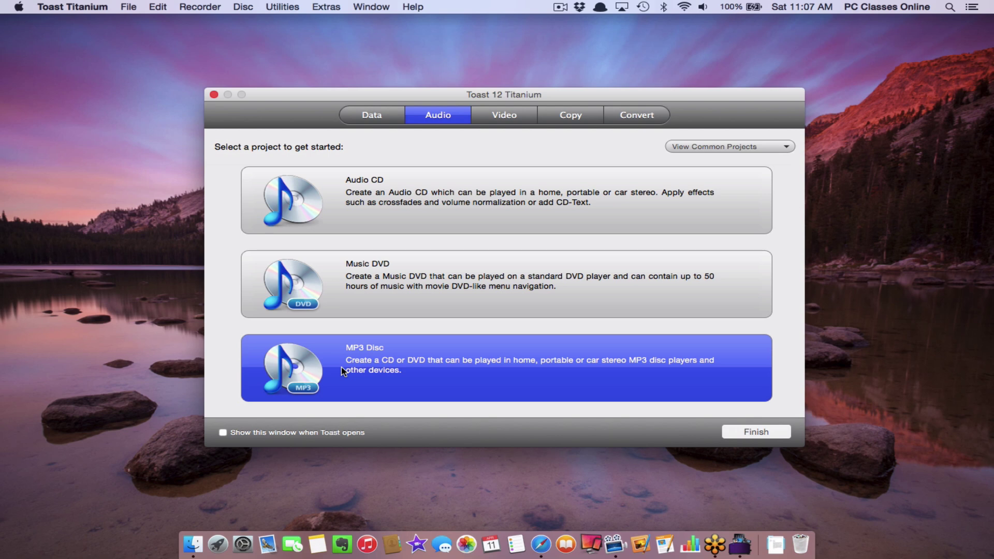
# - Look through the Video project types, including Blu-ray Video, High Definition DVD-Video and VIDEO_TS Folders, and the Disc Copy project
pyautogui.click(497, 123)
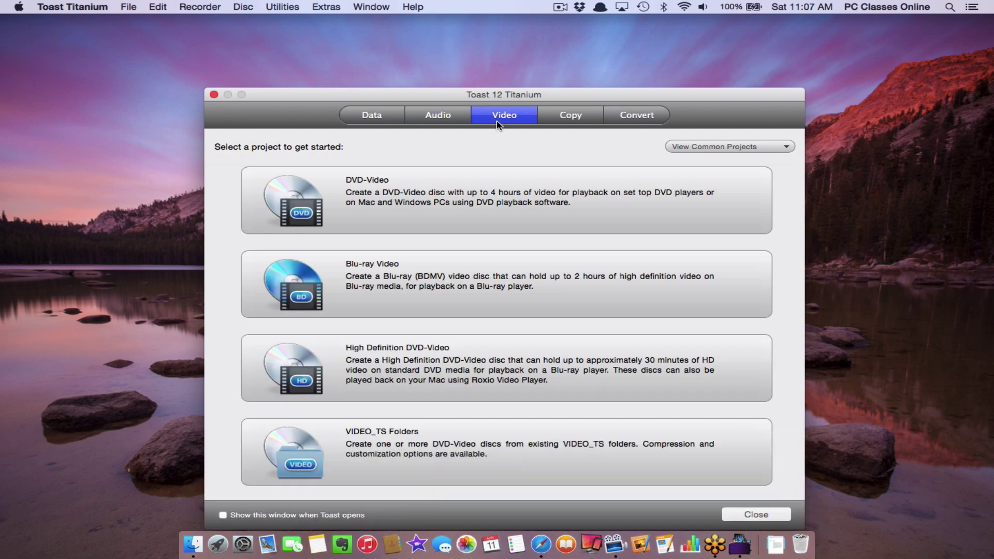
pyautogui.moveTo(433, 94); pyautogui.dragTo(428, 66)
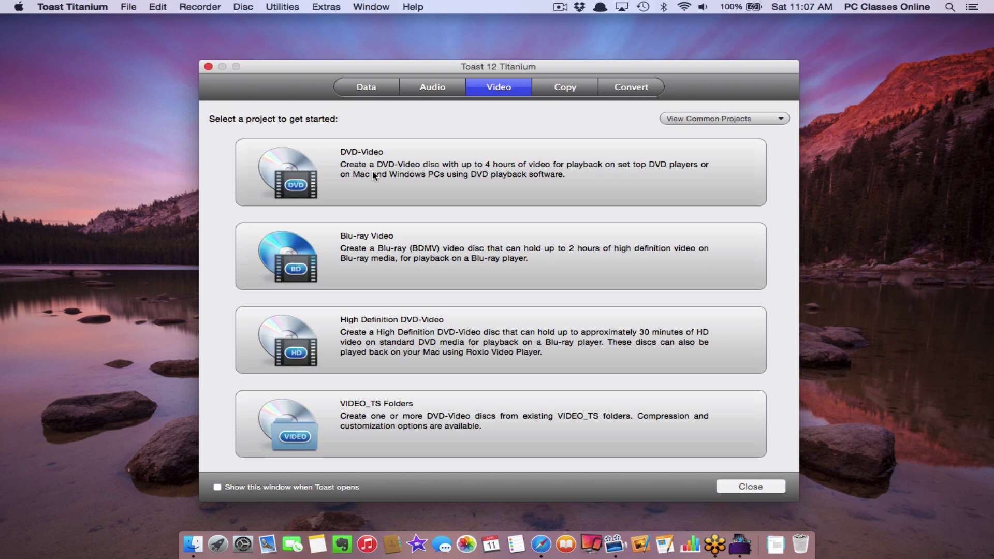
pyautogui.click(353, 249)
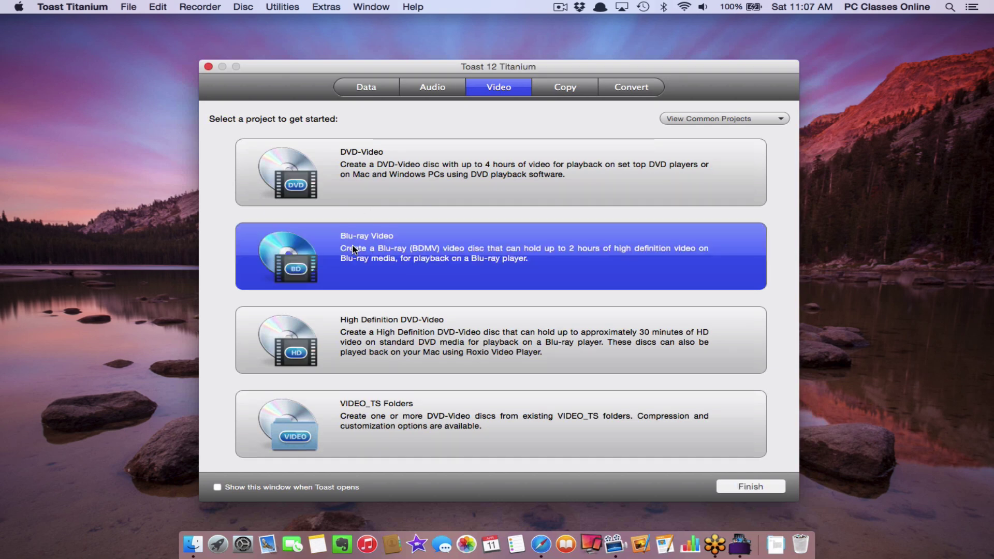
pyautogui.click(349, 352)
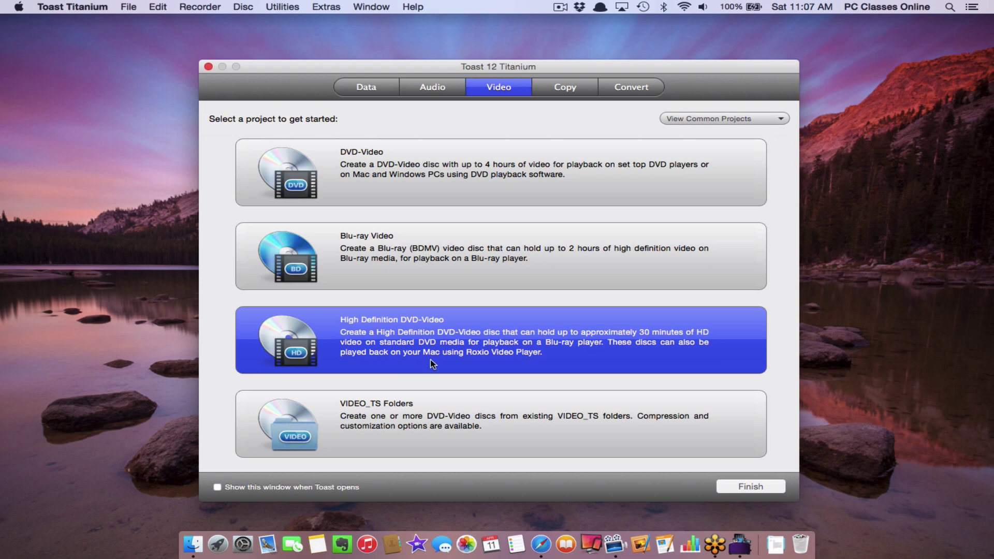
pyautogui.click(414, 403)
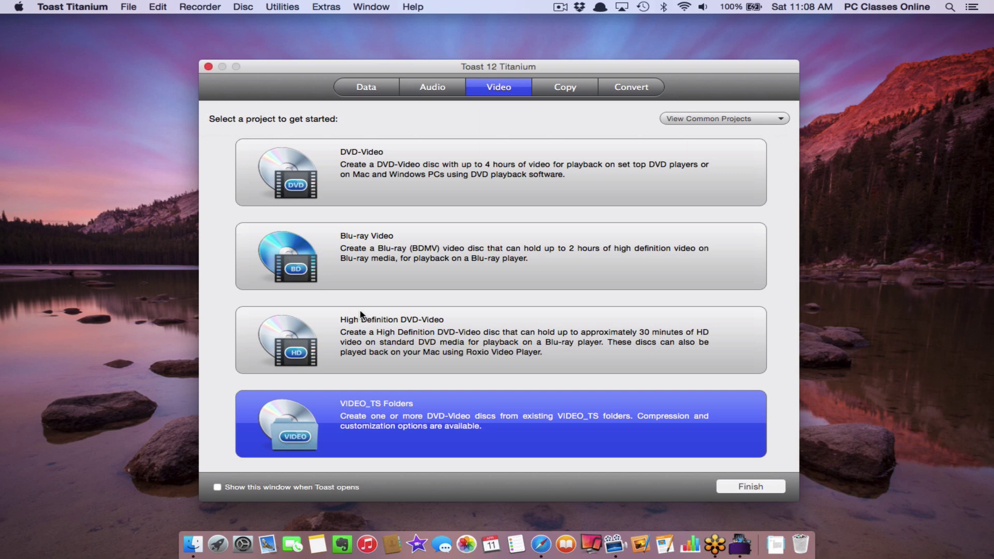
pyautogui.click(561, 89)
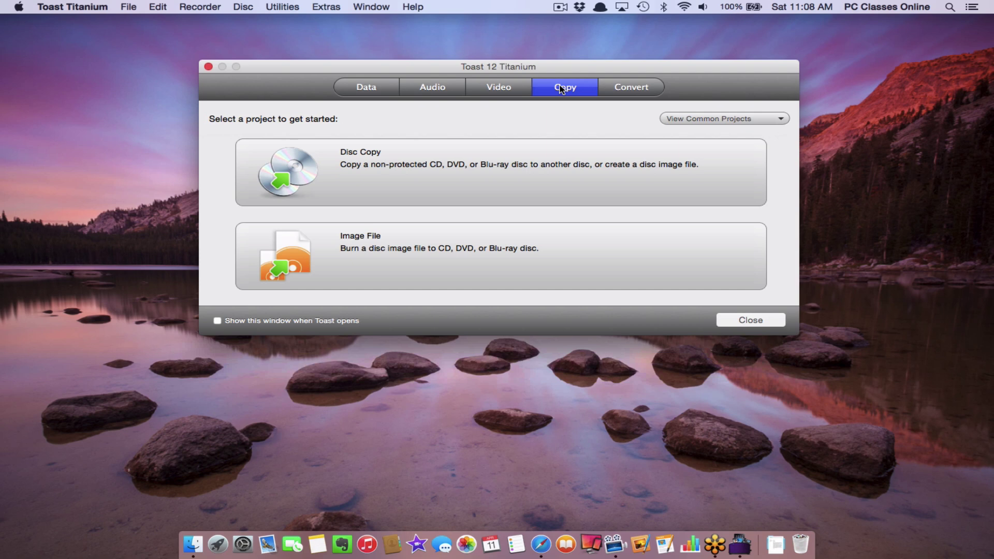
pyautogui.click(412, 189)
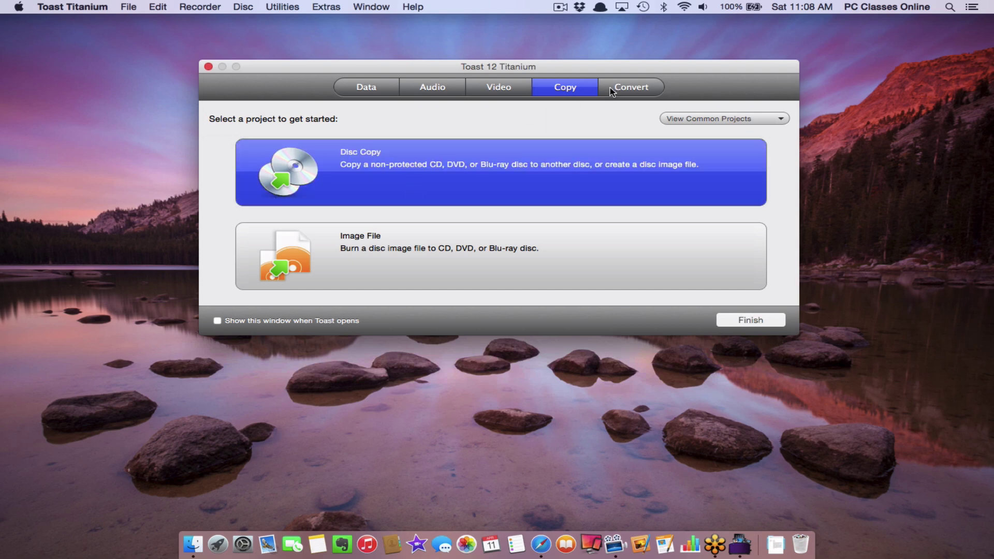
# - Start a Video Files conversion project and add phone cases.mov from the desktop to it
pyautogui.click(629, 89)
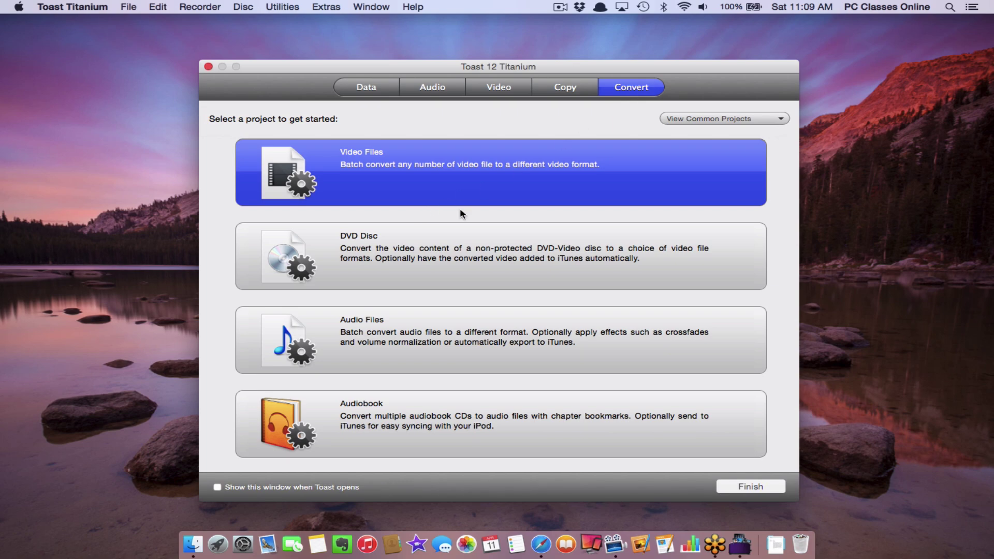
pyautogui.click(751, 486)
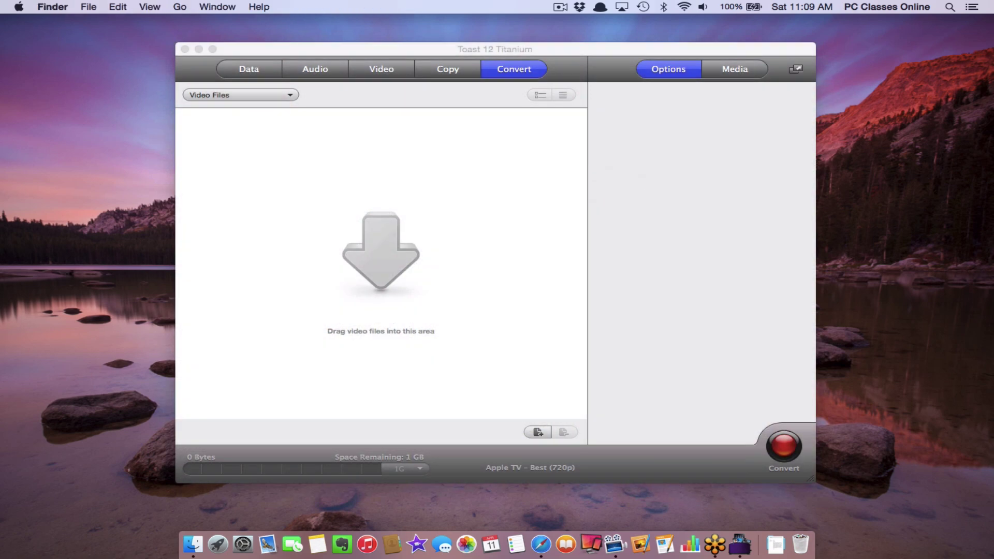
pyautogui.moveTo(993, 166); pyautogui.dragTo(891, 332)
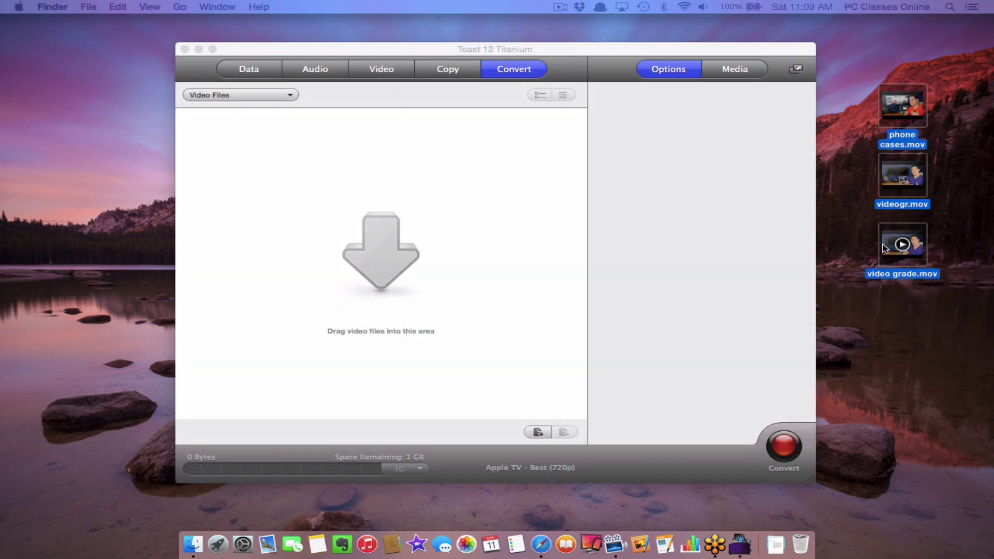
pyautogui.click(892, 64)
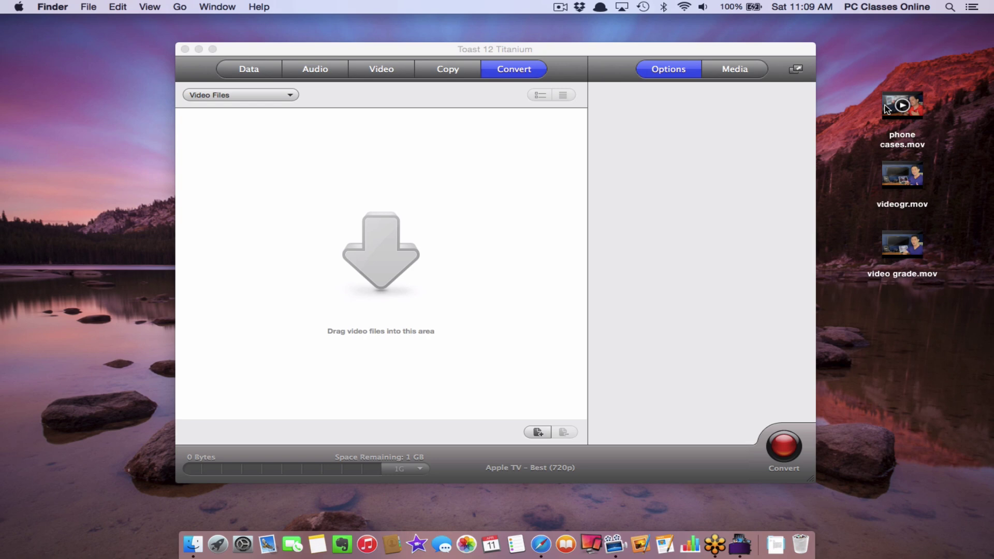
pyautogui.moveTo(901, 106); pyautogui.dragTo(413, 208)
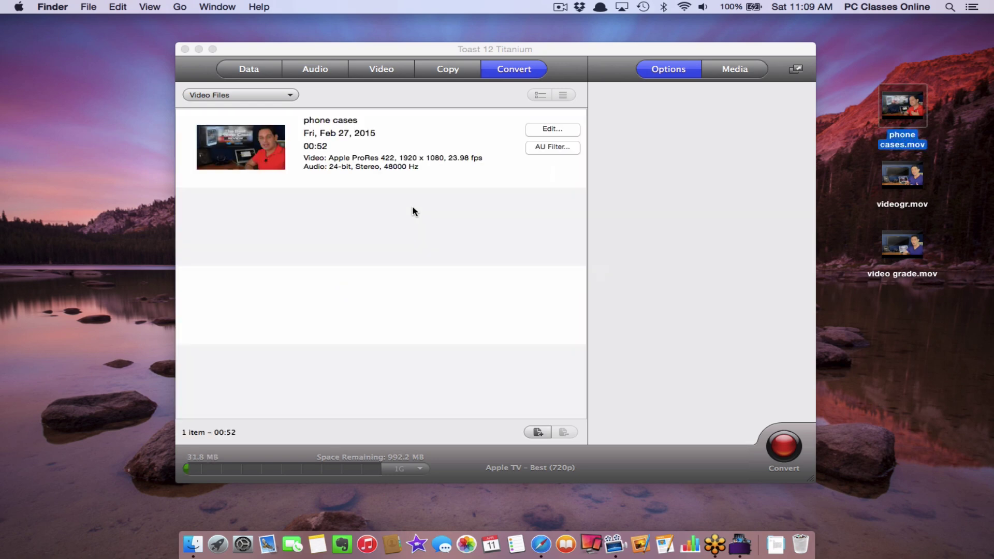
pyautogui.click(366, 133)
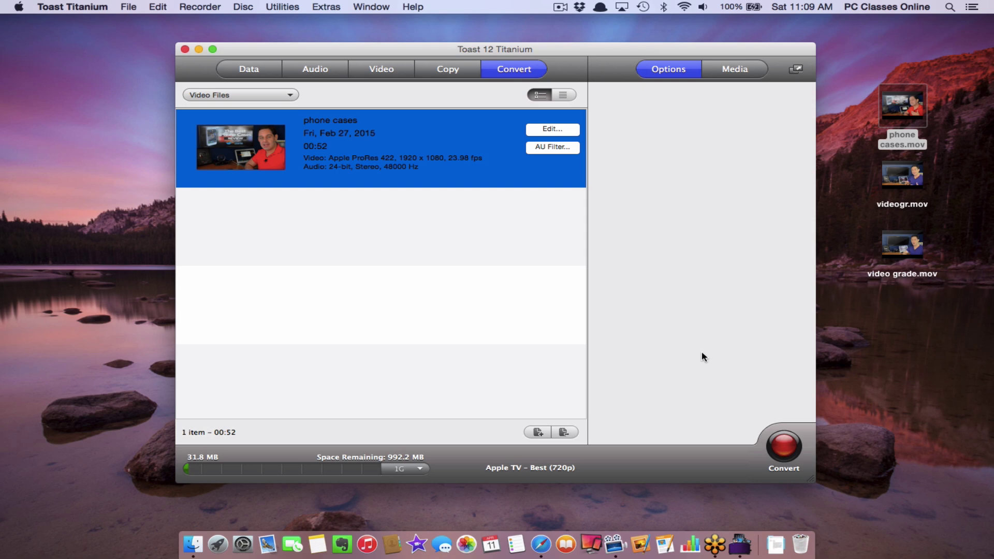
# - Switch to the App Store and search for "video convert" apps
pyautogui.click(18, 7)
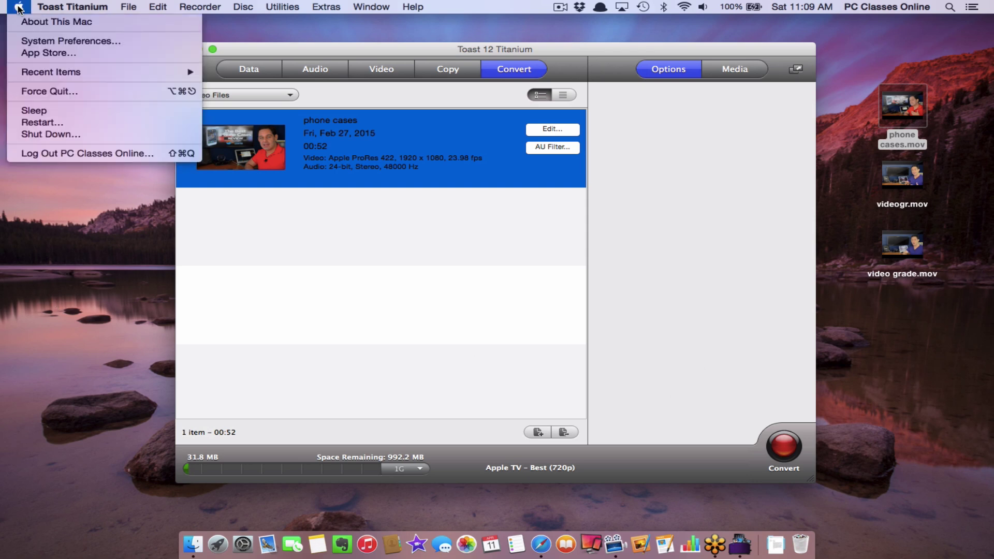
pyautogui.click(37, 52)
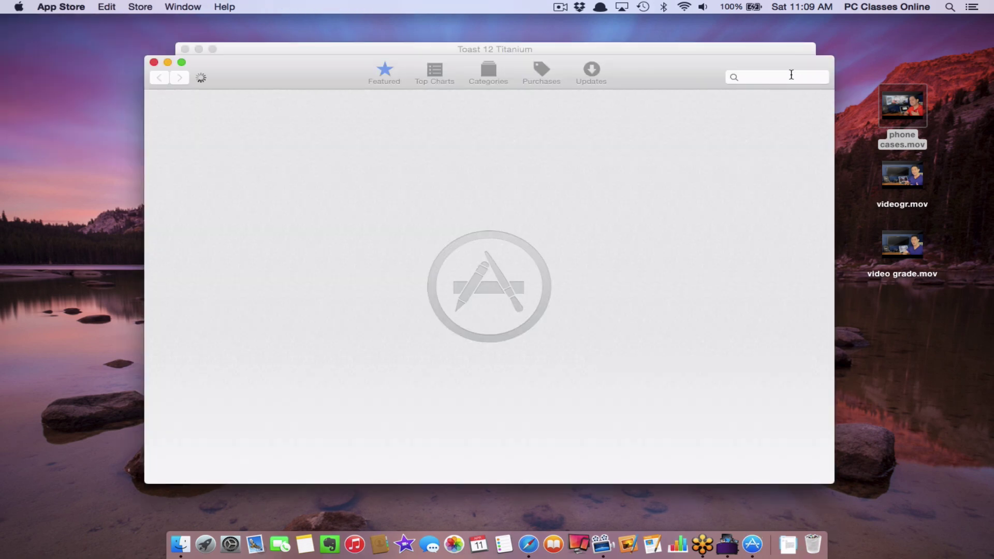
pyautogui.click(790, 75)
pyautogui.write('video convert')
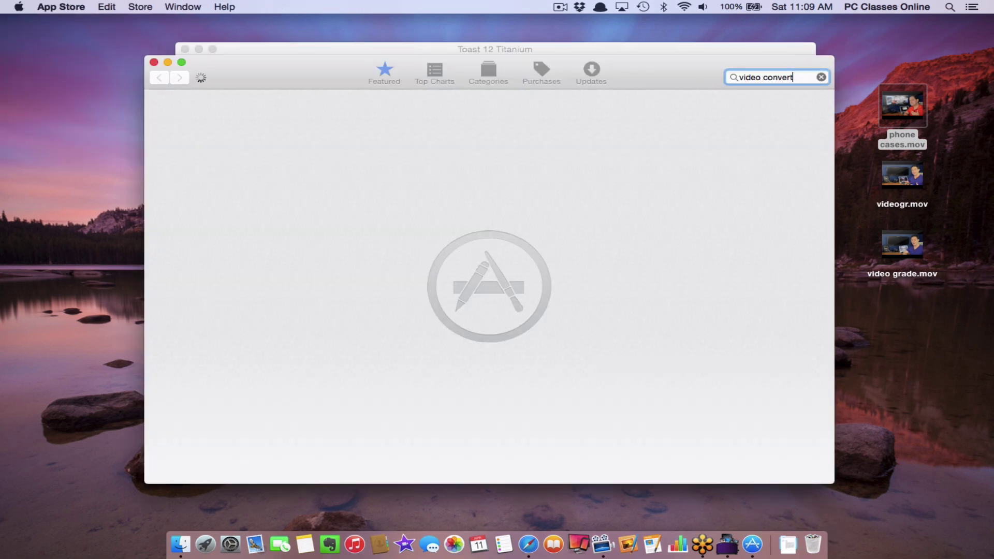
pyautogui.press('Return')
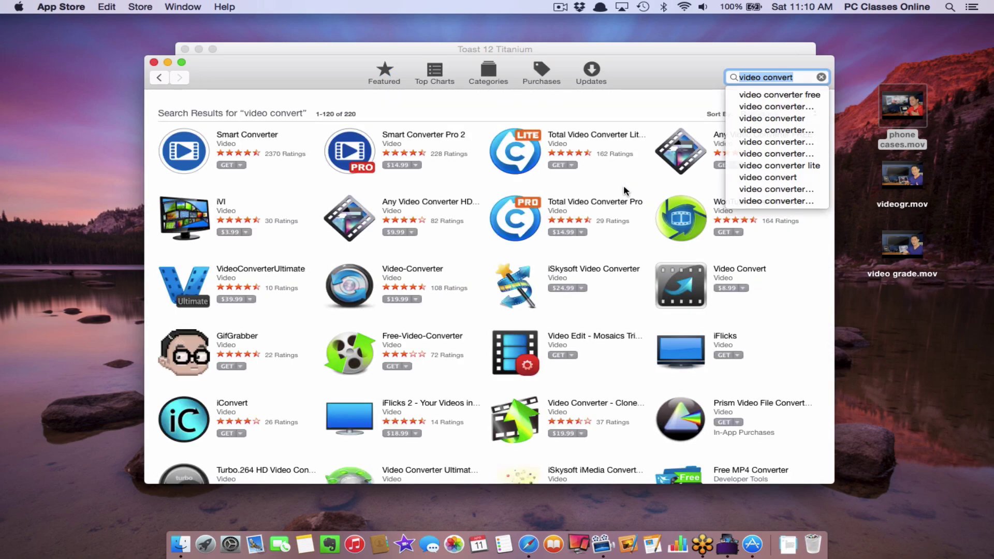
pyautogui.click(286, 171)
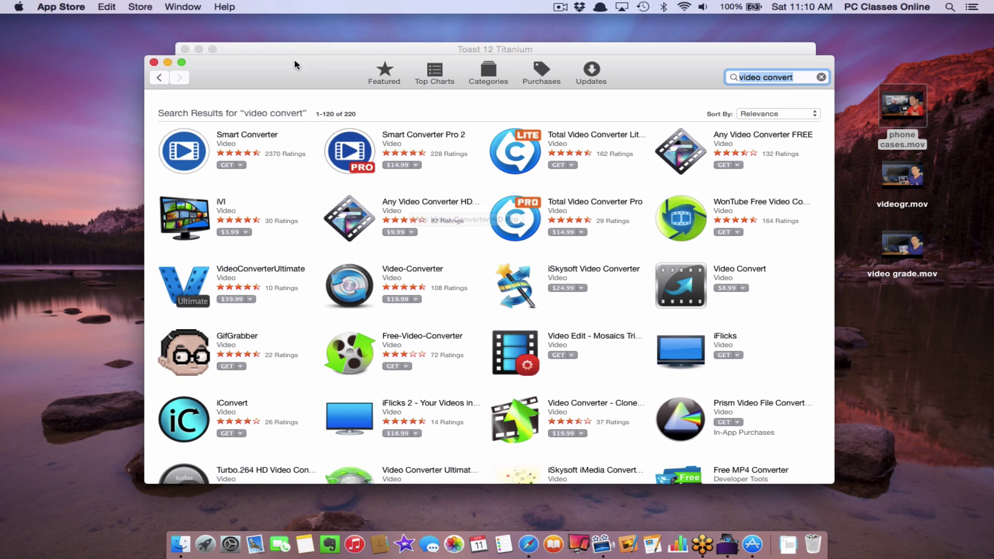
# - Return to Toast 12 Titanium and switch to a Data project with the Mac & PC disc format
pyautogui.click(403, 50)
pyautogui.click(362, 275)
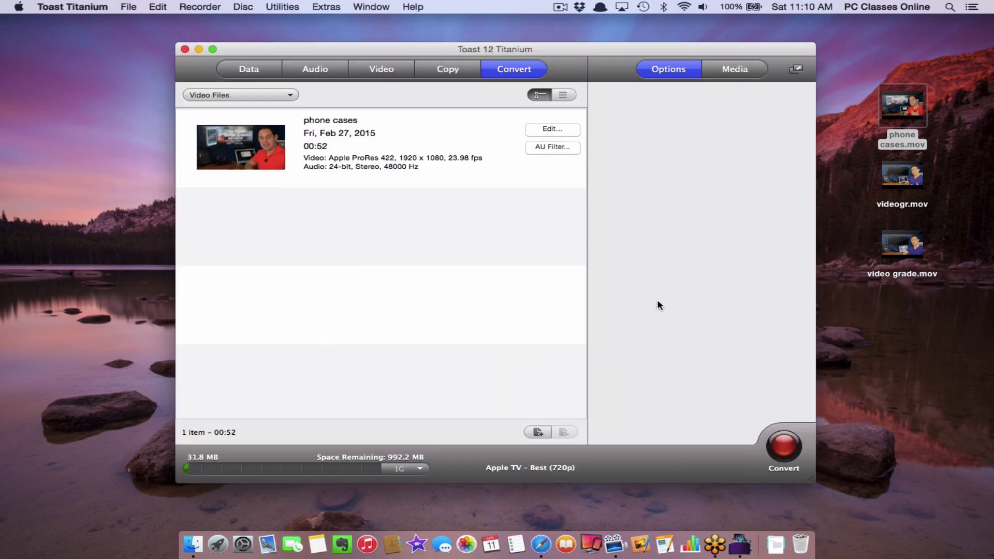
pyautogui.click(253, 70)
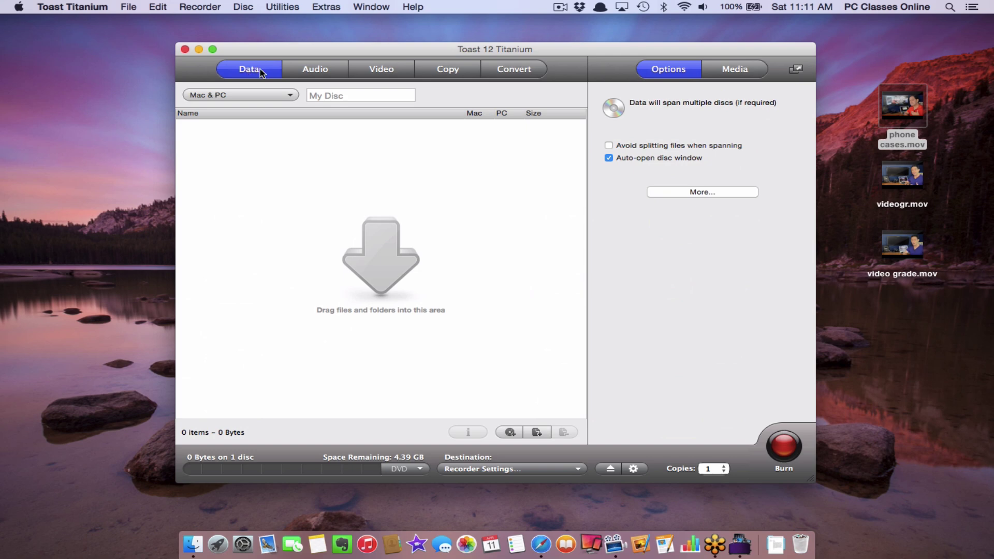
pyautogui.click(244, 95)
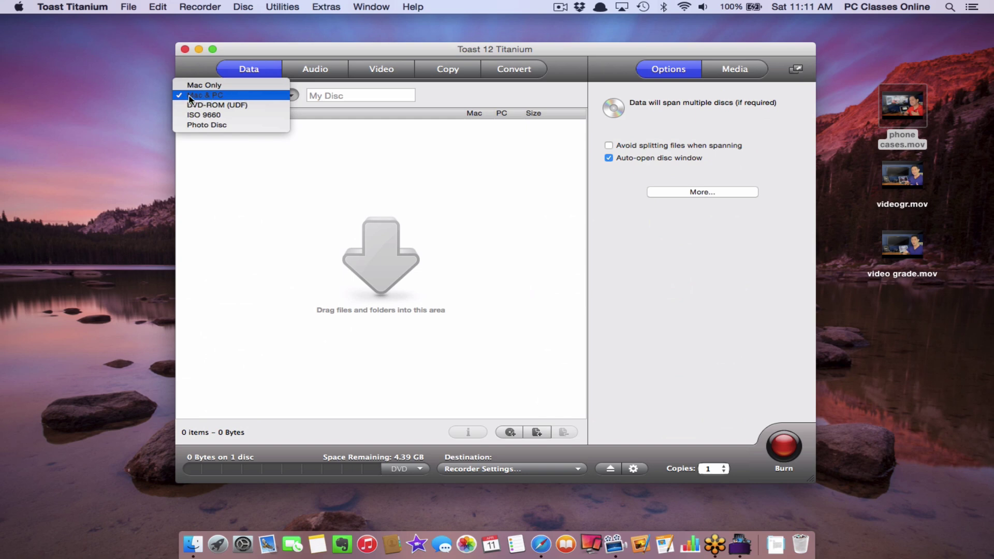
pyautogui.click(231, 97)
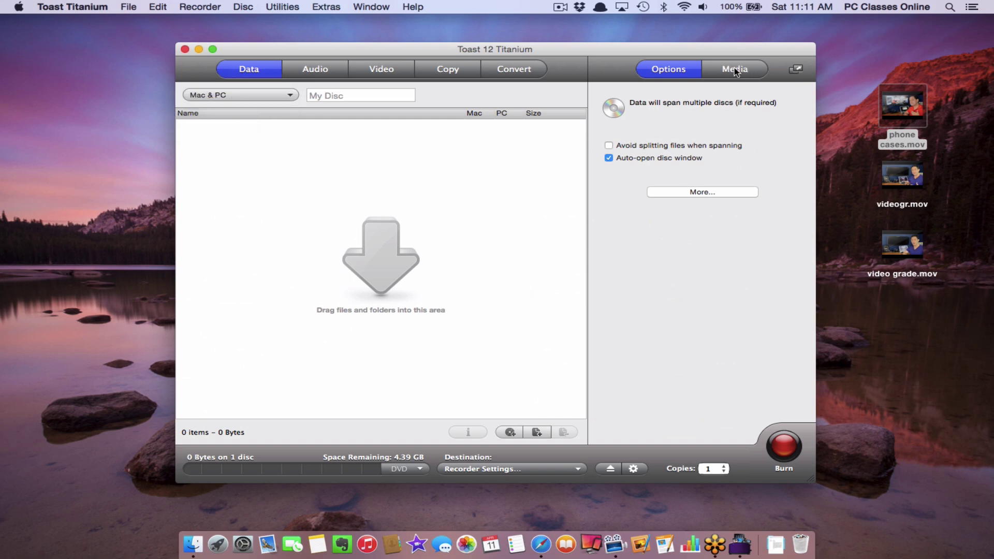
# - Show the media browser's data sources and expand Macintosh HD to view its folders
pyautogui.click(753, 69)
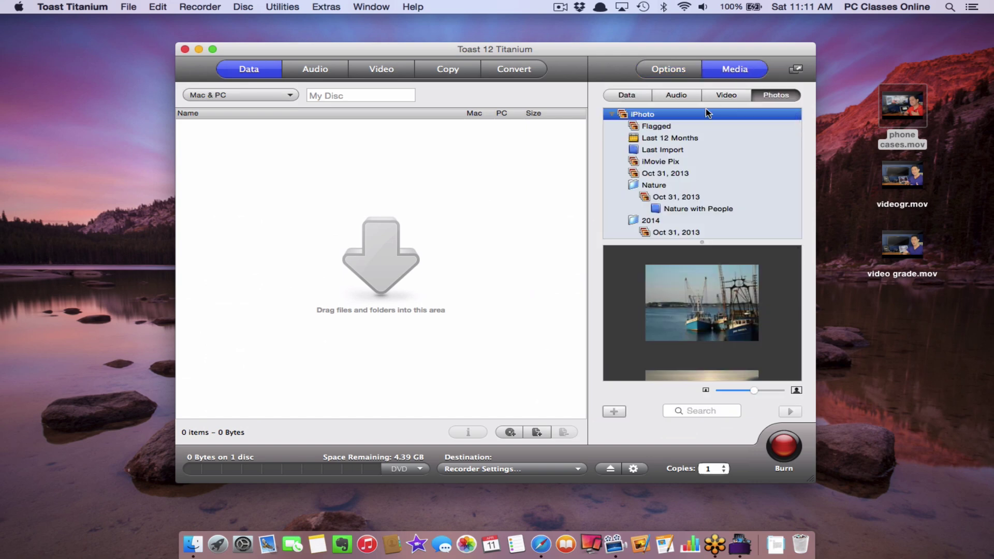
pyautogui.click(614, 99)
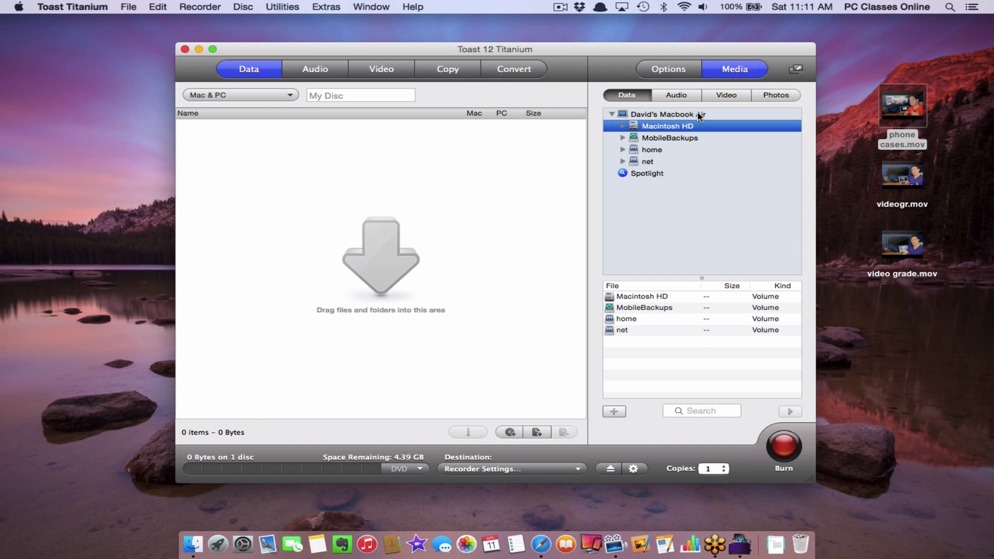
pyautogui.click(622, 127)
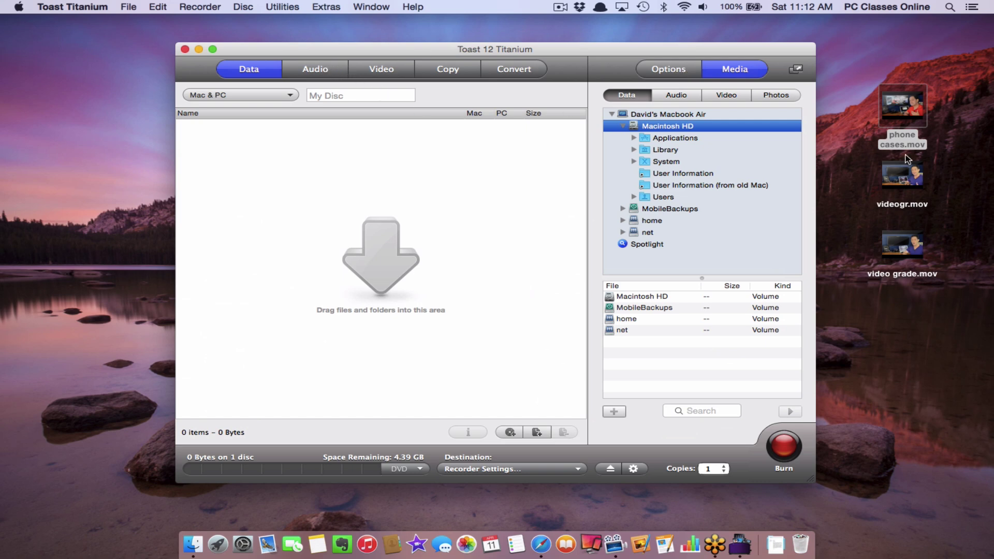
# - Add phone cases.mov, video grade.mov and videogr.mov from the desktop to the Mac & PC data disc
pyautogui.click(856, 40)
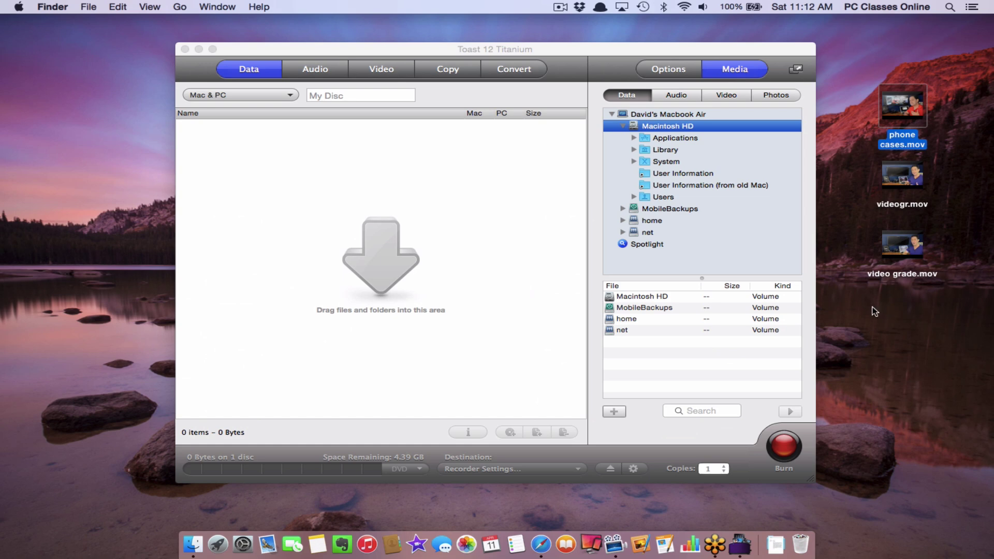
pyautogui.click(203, 489)
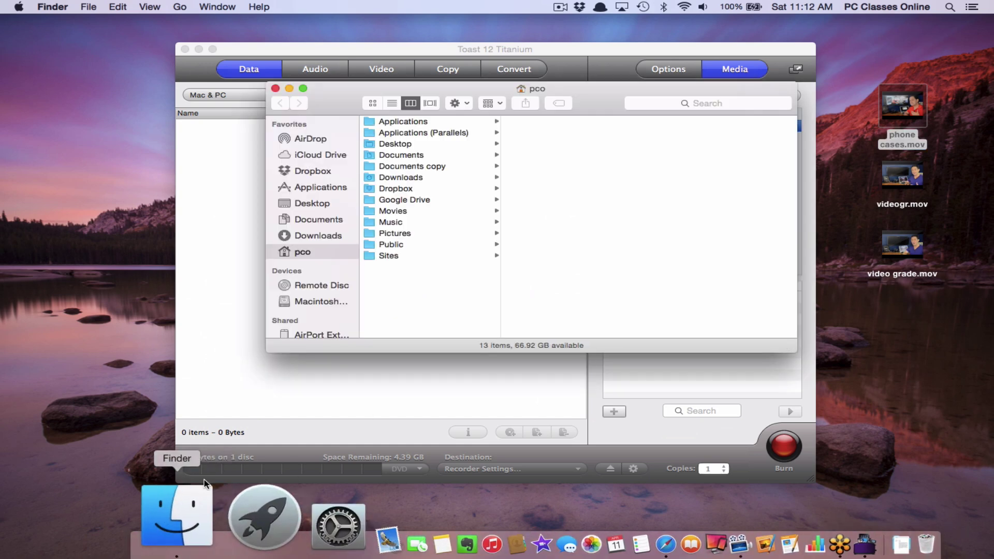
pyautogui.click(274, 89)
pyautogui.press('super+a')
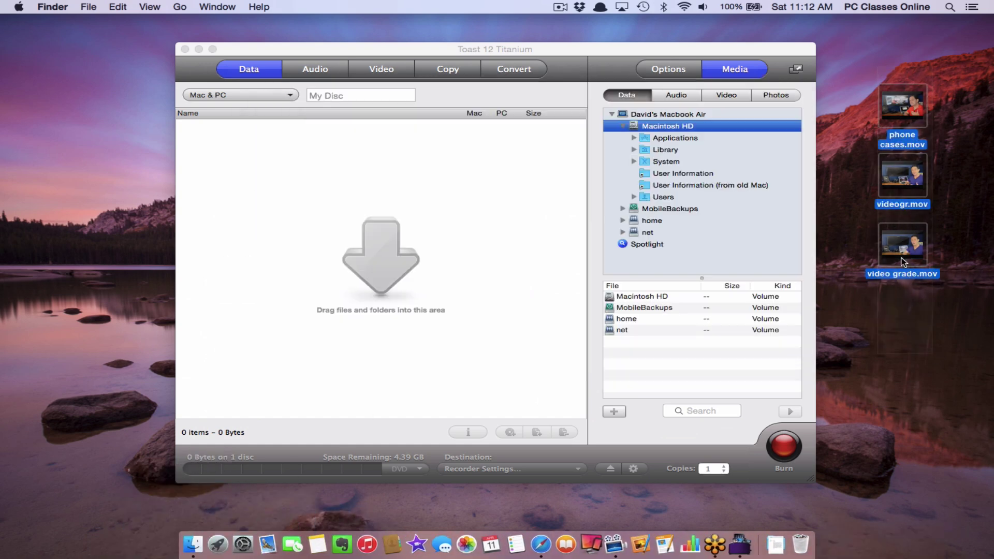
pyautogui.moveTo(887, 168); pyautogui.dragTo(377, 232)
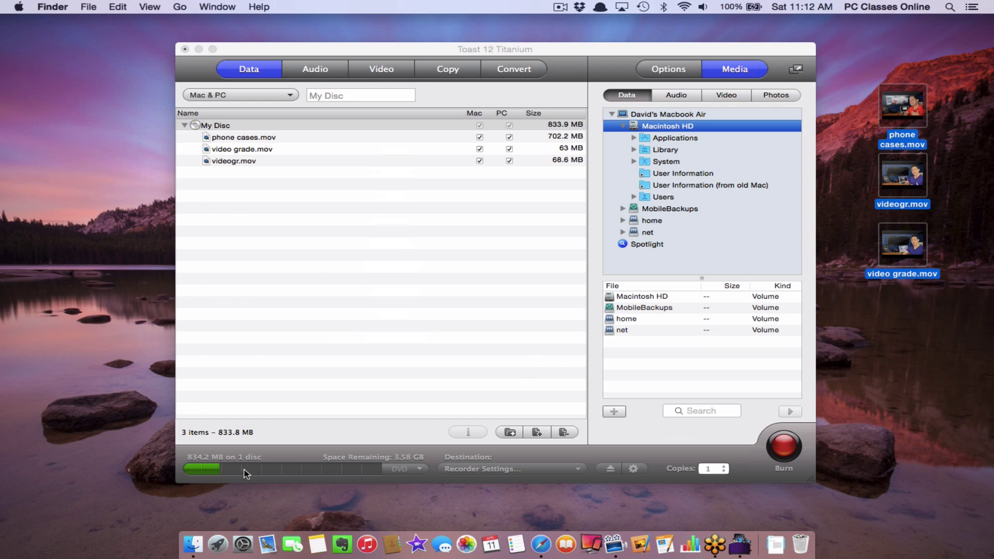
pyautogui.click(310, 454)
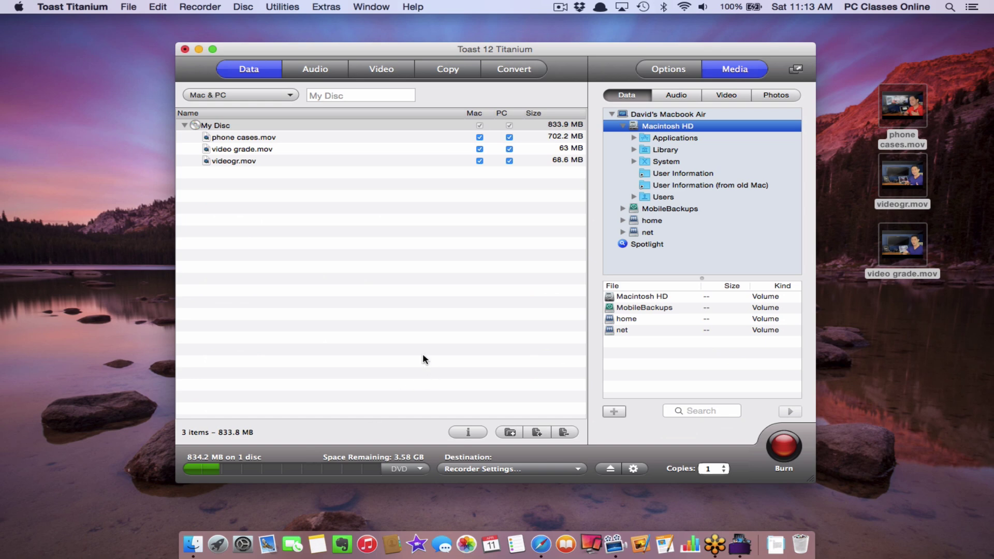
# - Switch to an Audio CD project and add the song Crazy All My Life from the music library
pyautogui.click(306, 72)
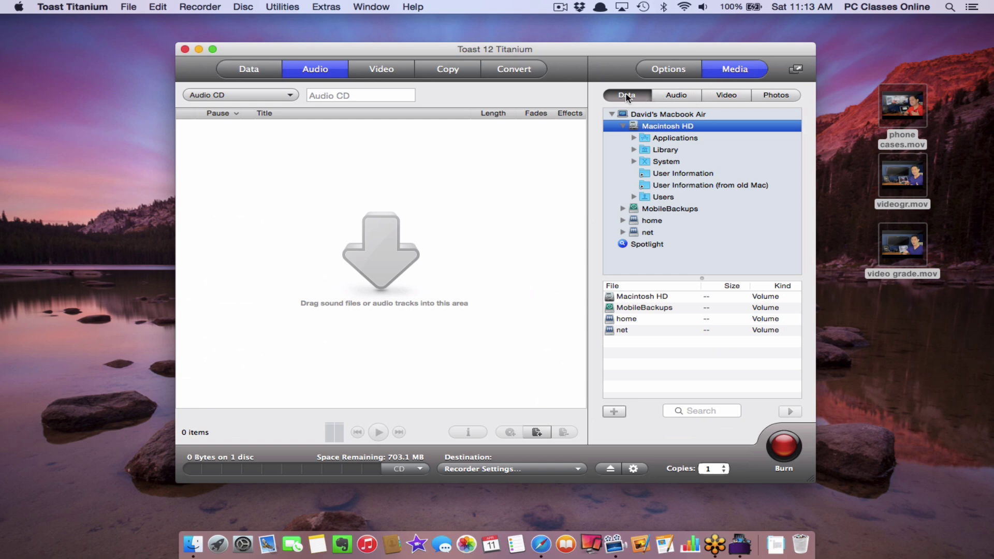
pyautogui.click(675, 98)
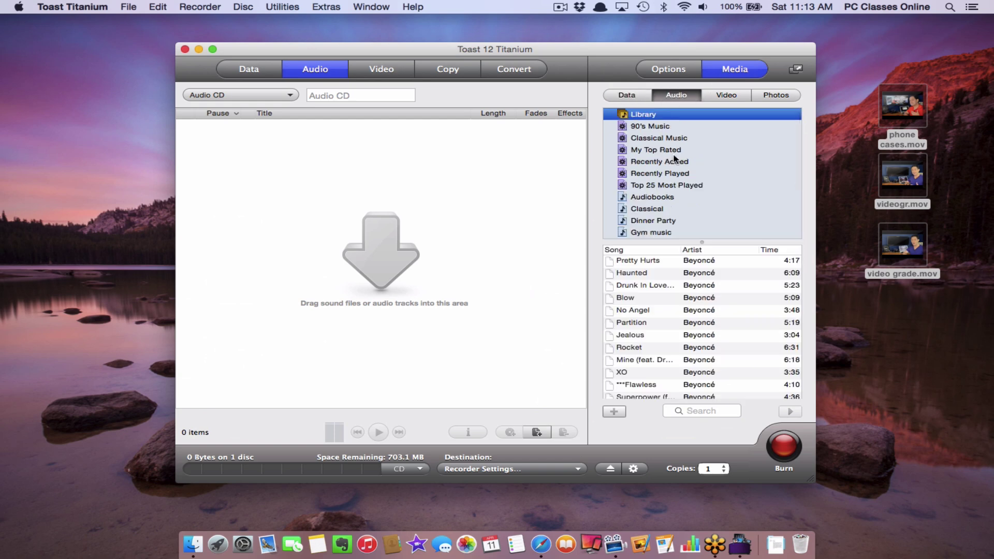
pyautogui.scroll(-5, 678, 331)
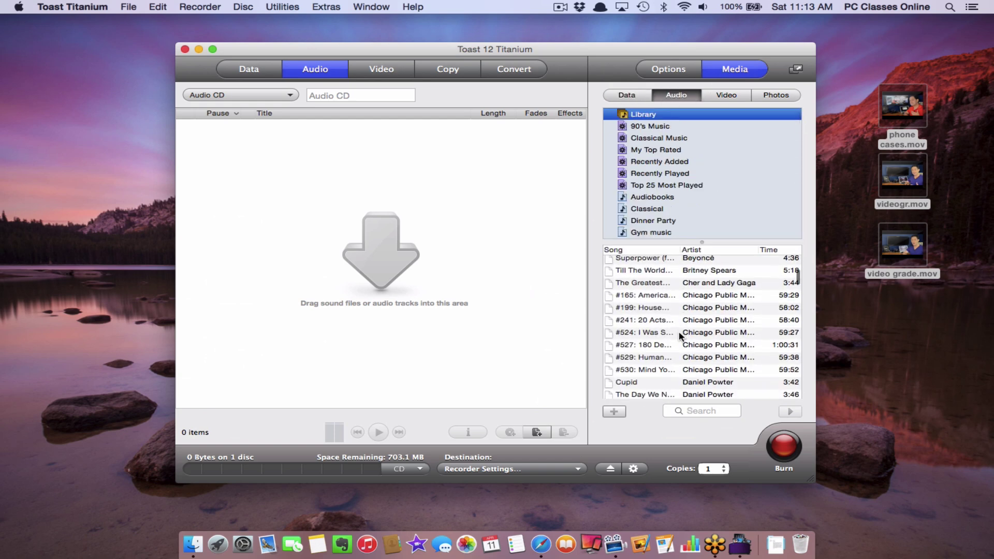
pyautogui.scroll(-3, 679, 336)
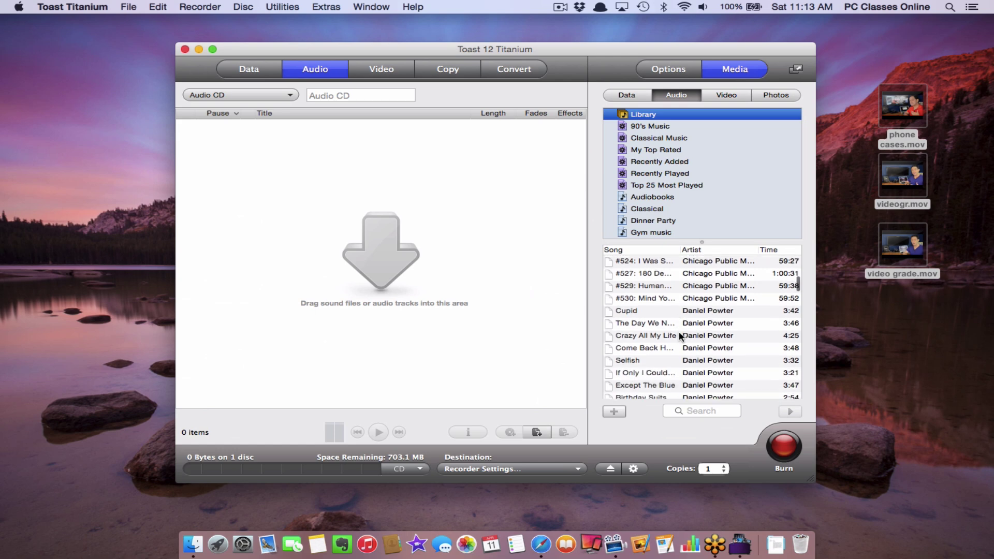
pyautogui.scroll(3, 679, 335)
pyautogui.scroll(-2, 680, 335)
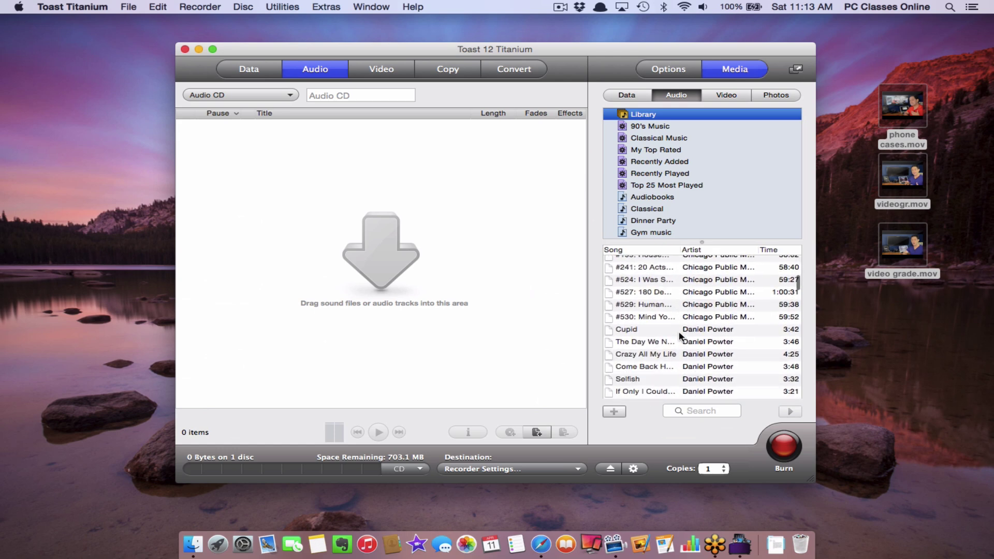
pyautogui.scroll(-3, 679, 336)
pyautogui.moveTo(644, 317); pyautogui.dragTo(391, 282)
# - Add the songs Why Am I the One and When the World Breaks Your Heart to the Audio CD
pyautogui.scroll(-5, 644, 333)
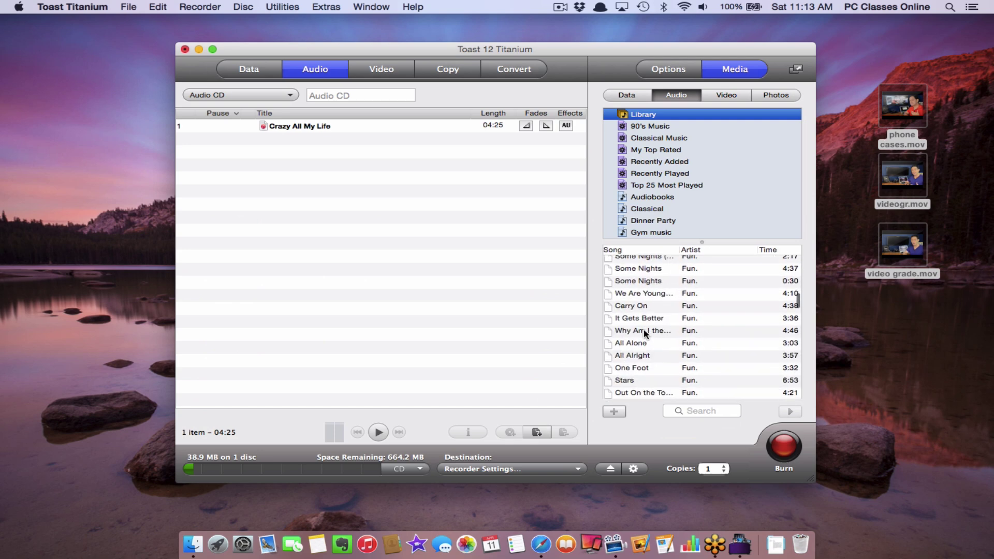
pyautogui.moveTo(644, 332); pyautogui.dragTo(504, 282)
pyautogui.scroll(-5, 729, 368)
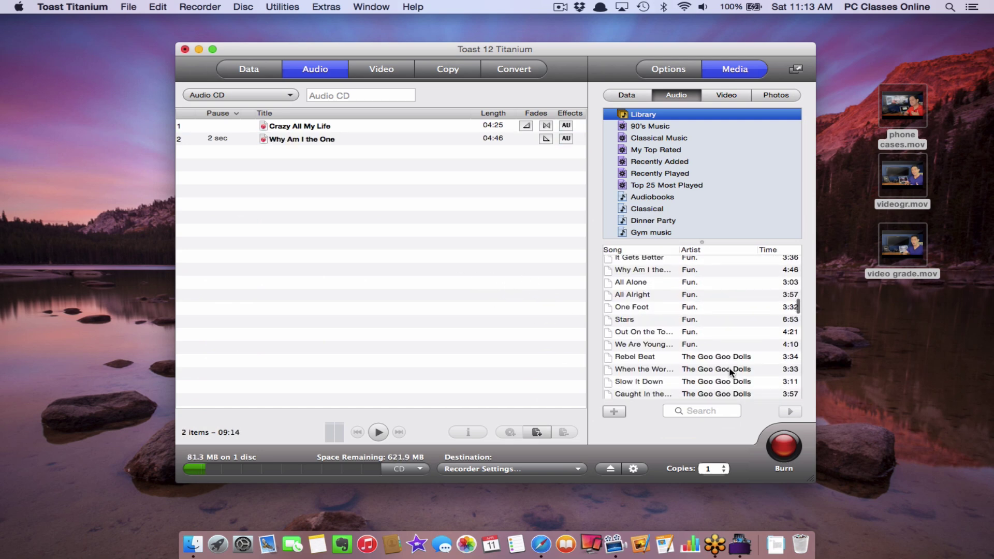
pyautogui.moveTo(729, 370); pyautogui.dragTo(342, 264)
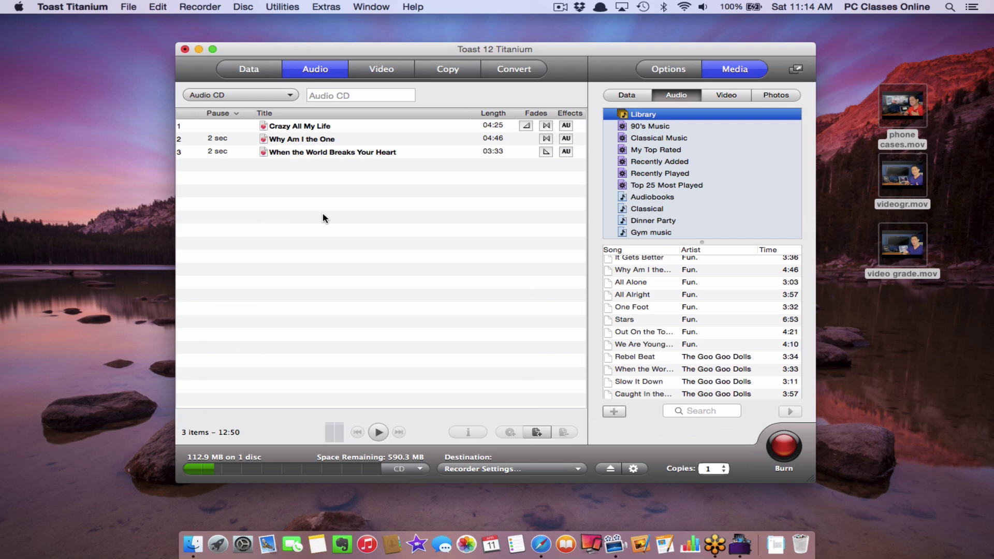
# - Switch to a Video project in DVD-Video format and show Web Video as the source in the media browser
pyautogui.click(385, 73)
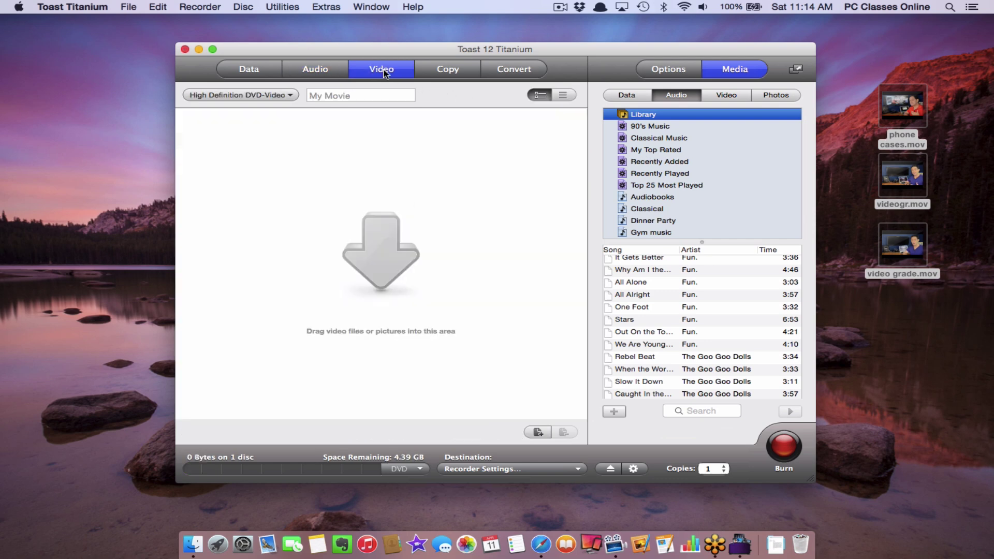
pyautogui.click(205, 95)
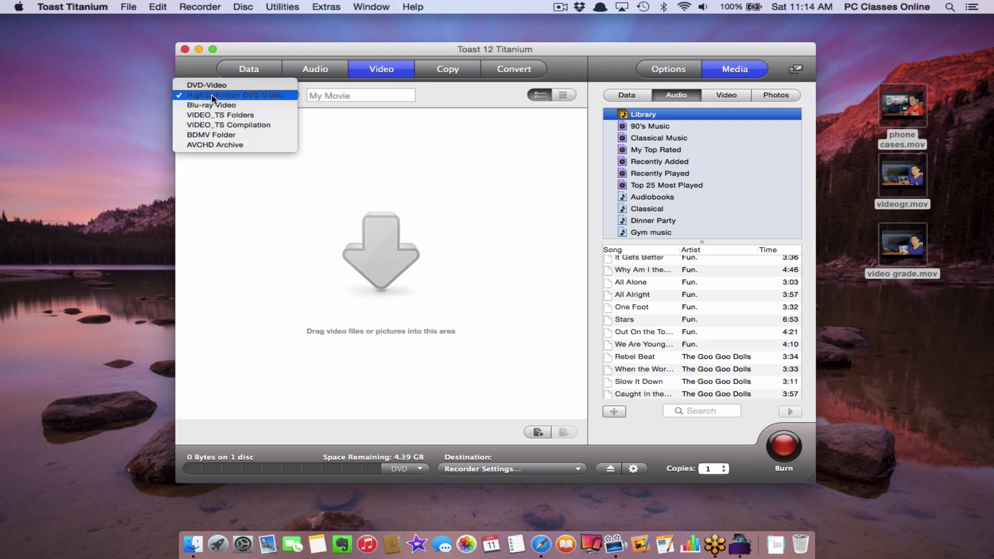
pyautogui.click(270, 94)
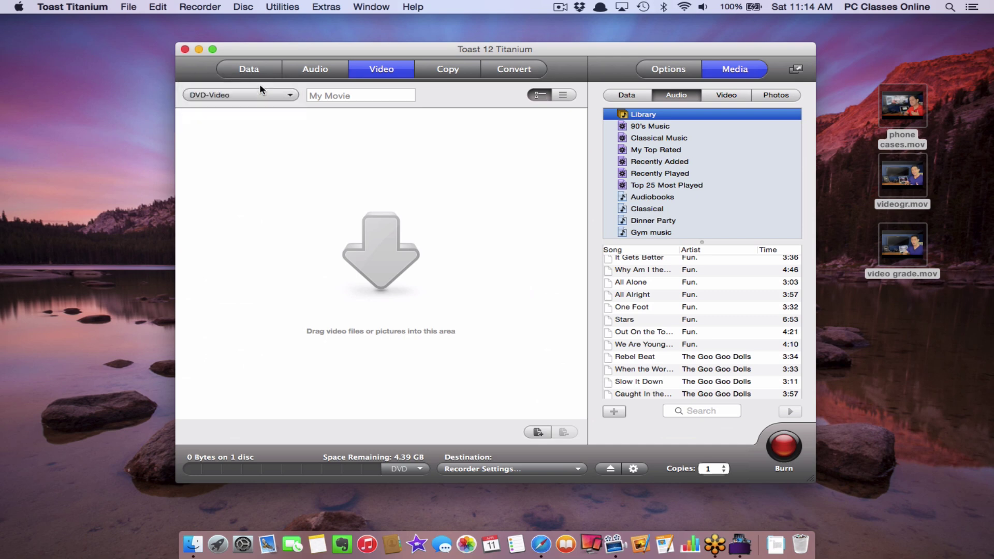
pyautogui.click(730, 97)
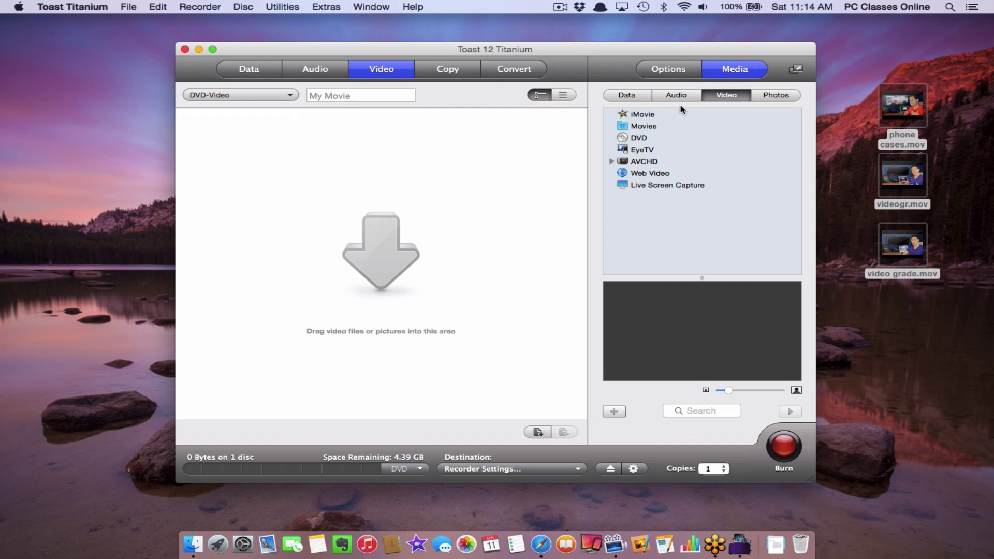
pyautogui.click(647, 116)
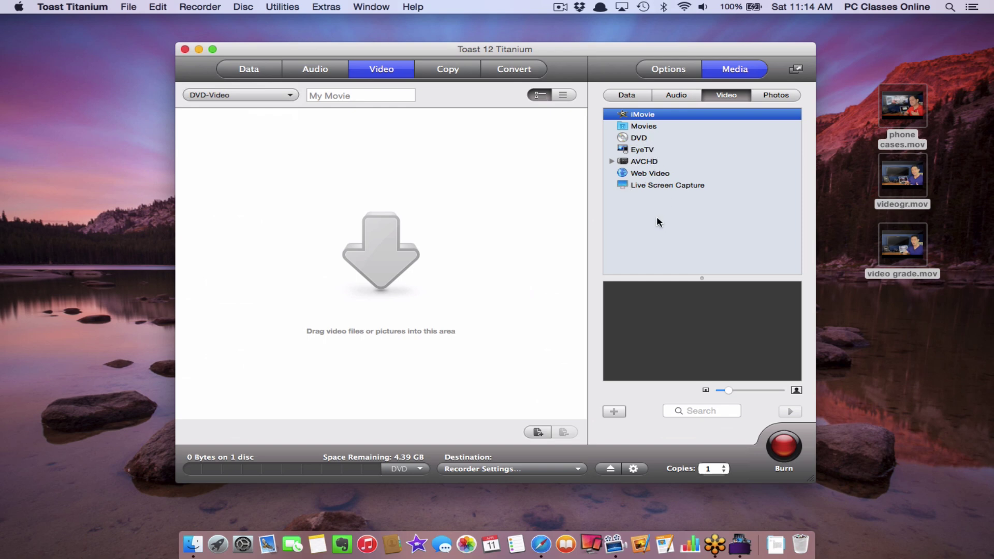
pyautogui.click(656, 177)
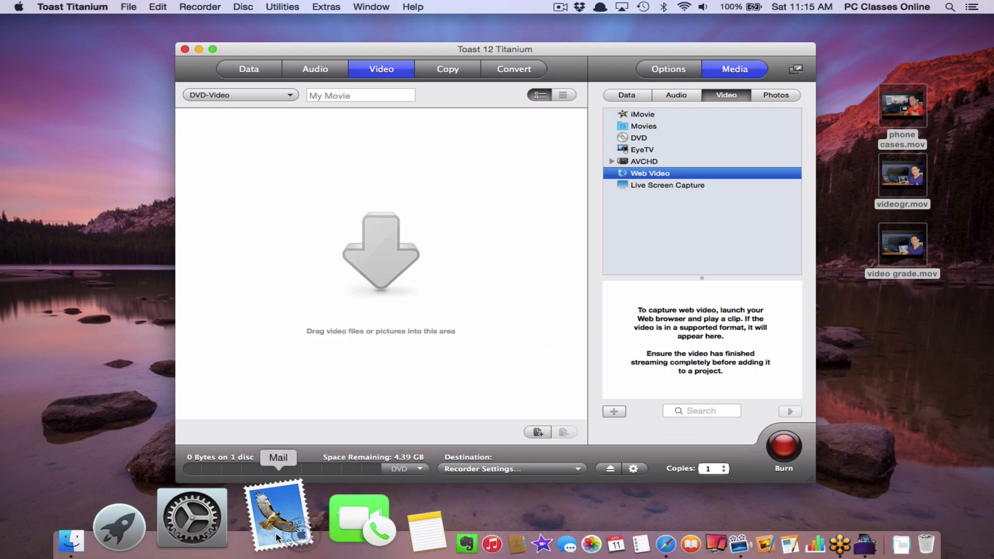
# - Switch to Safari and open youtube.com
pyautogui.click(536, 538)
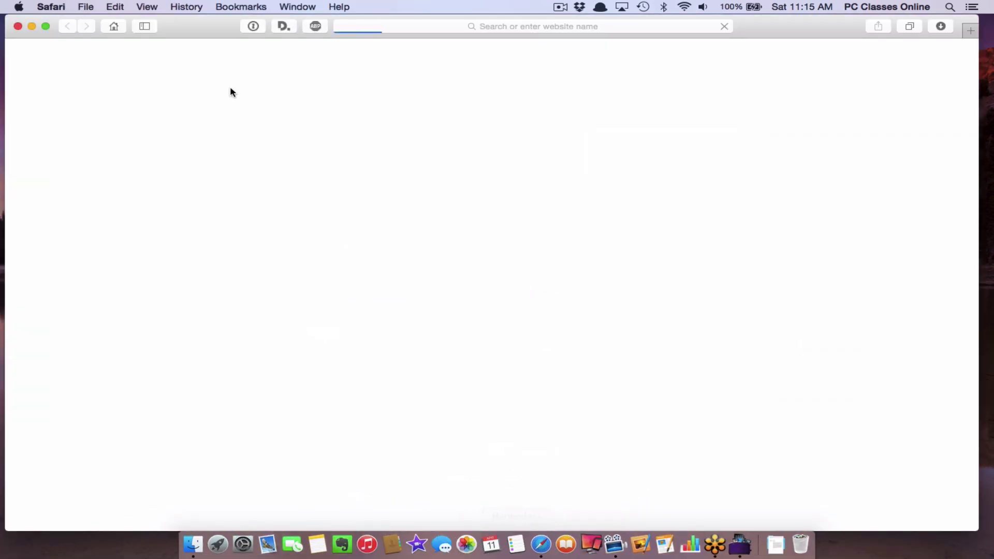
pyautogui.click(432, 27)
pyautogui.write('youtube.com')
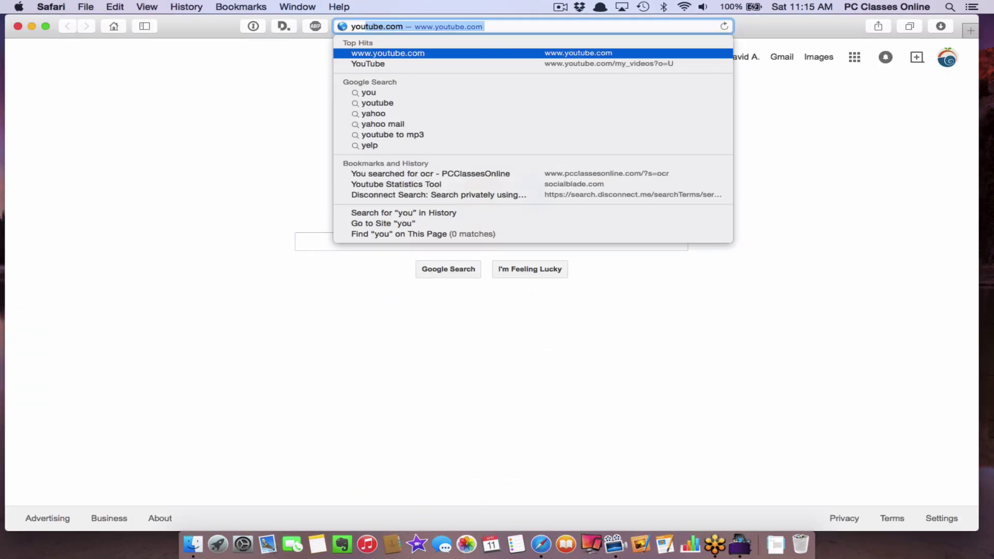
pyautogui.press('Return')
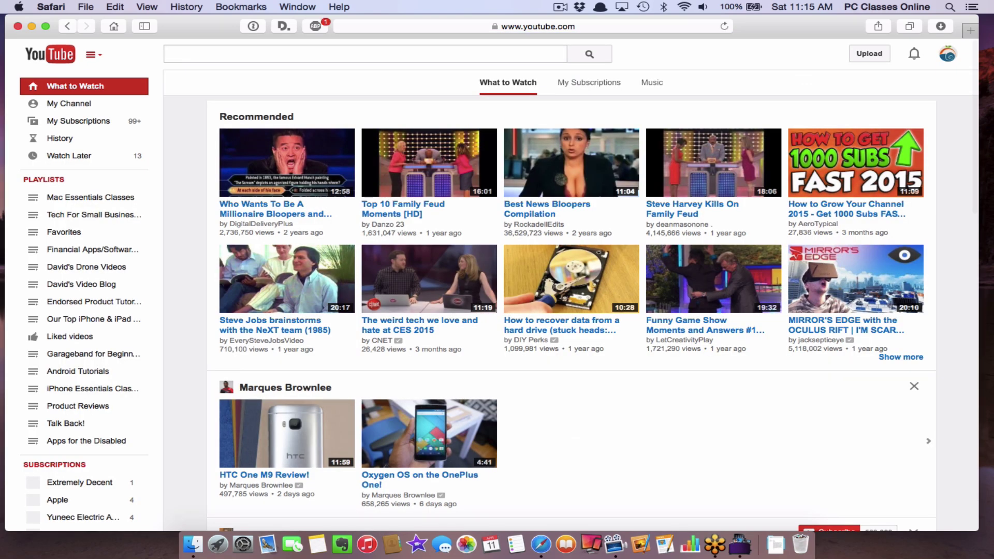
# - Mute the system sound and play the recommended video Oxygen OS on the OnePlus One!
pyautogui.press('XF86AudioMute')
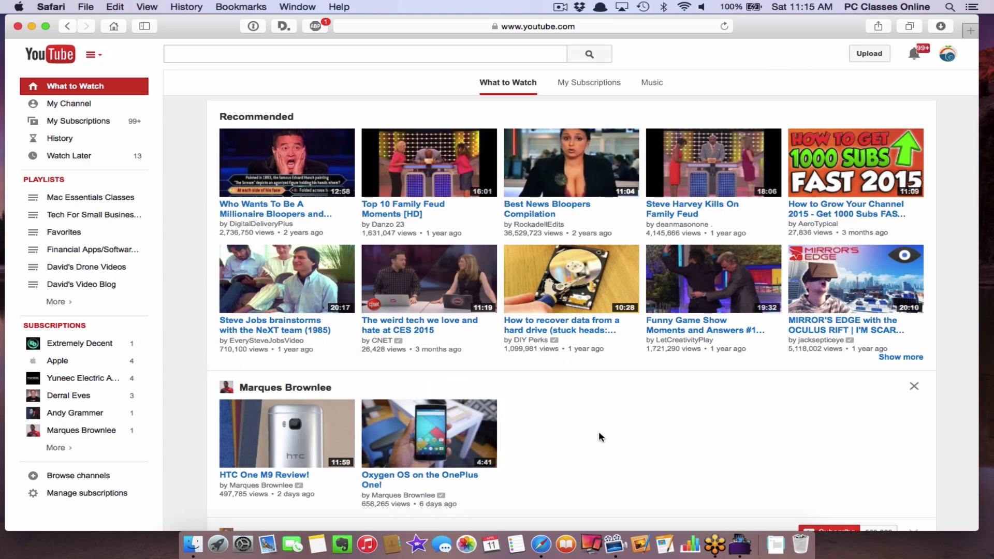
pyautogui.scroll(-5, 599, 434)
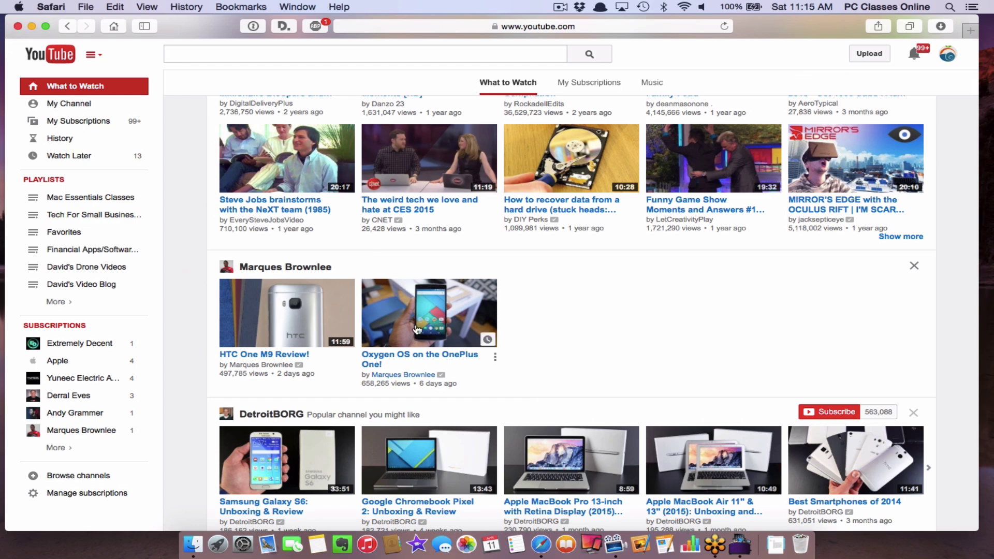
pyautogui.click(417, 329)
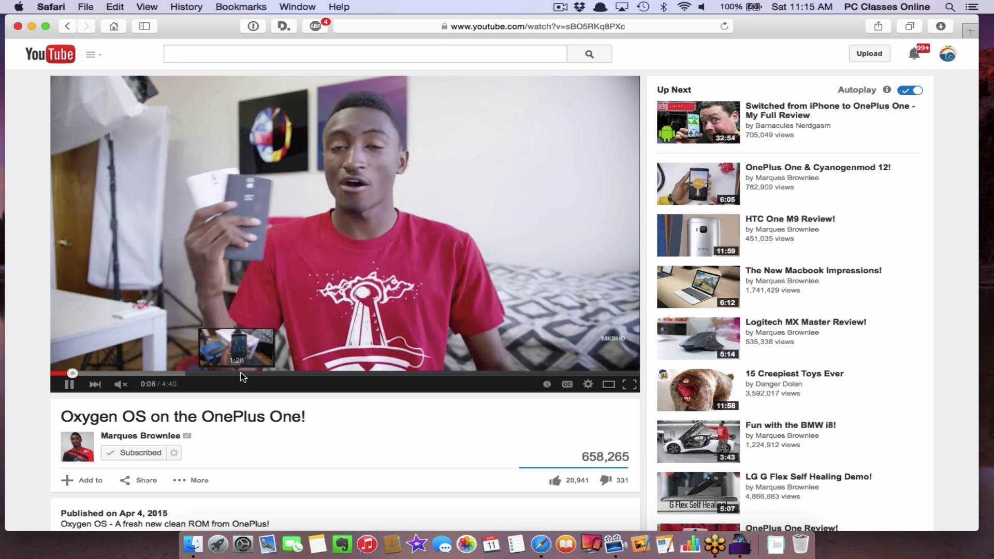
# - Minimize Safari, return to Toast 12 Titanium and check the Live Screen Capture and Web Video sources
pyautogui.click(32, 26)
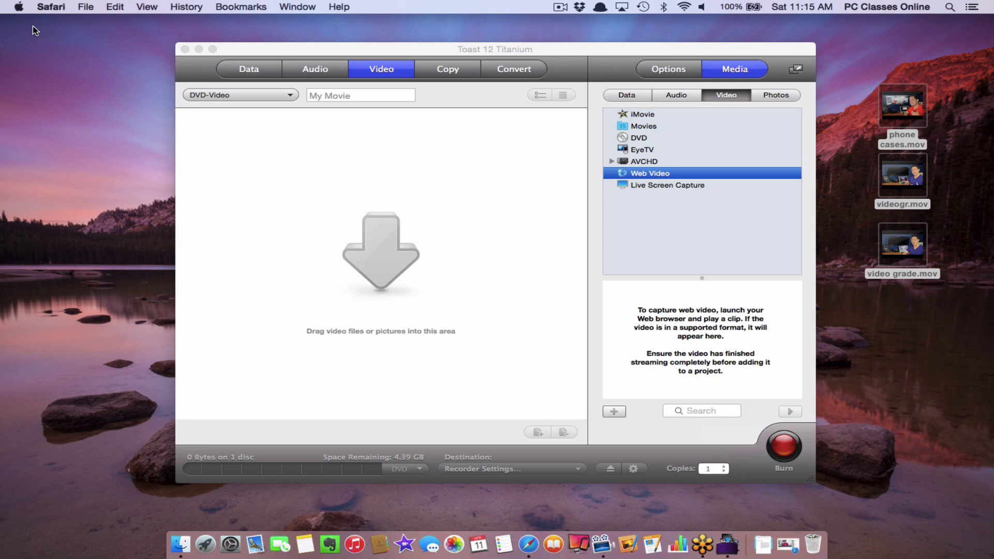
pyautogui.click(732, 370)
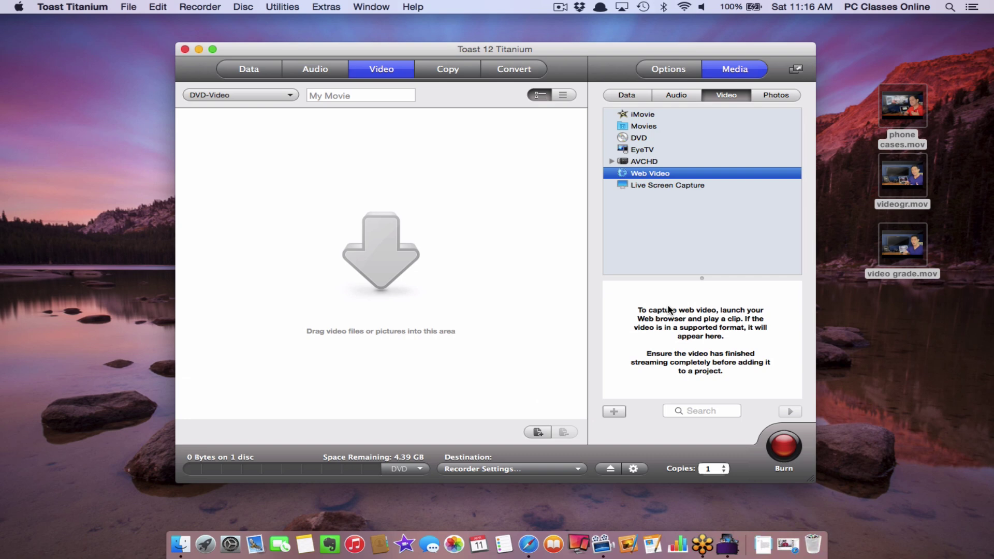
pyautogui.click(661, 185)
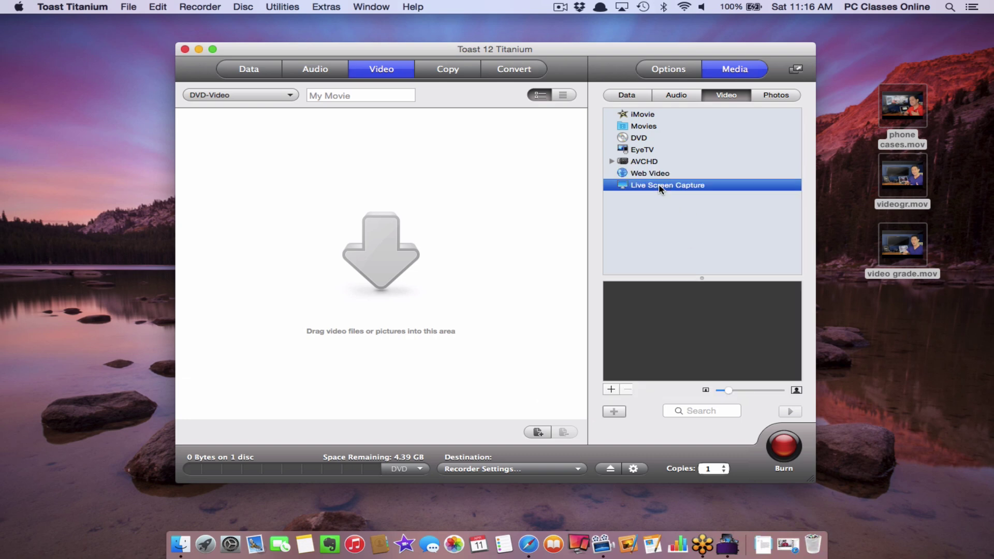
pyautogui.click(654, 174)
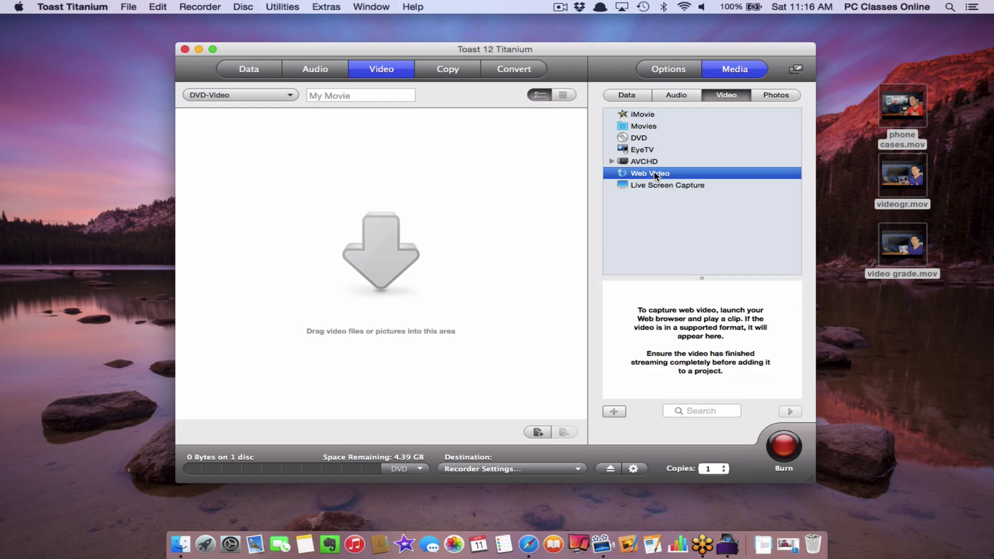
# - Alternate between the playing YouTube video in Safari and Toast's Web Video source to check for the captured clip
pyautogui.click(787, 543)
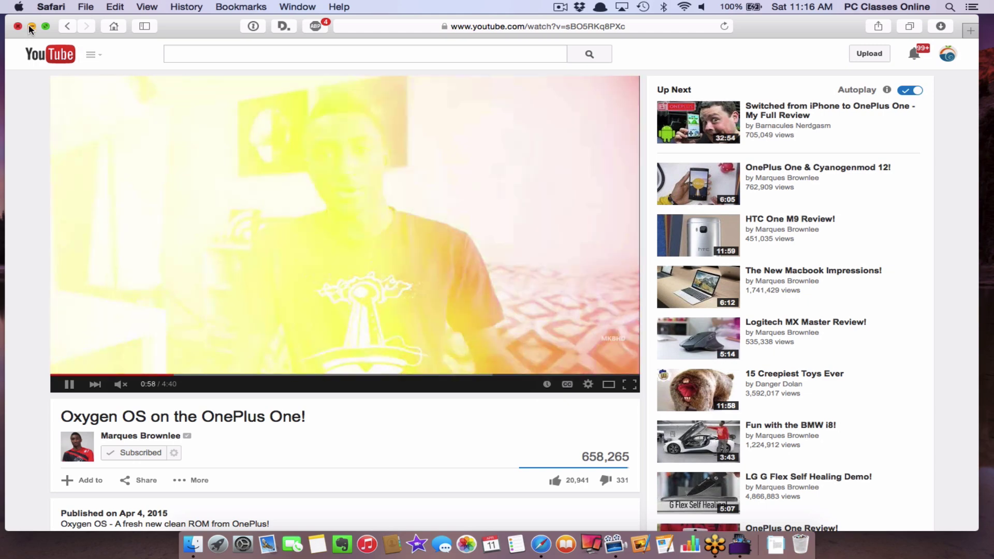
pyautogui.click(31, 26)
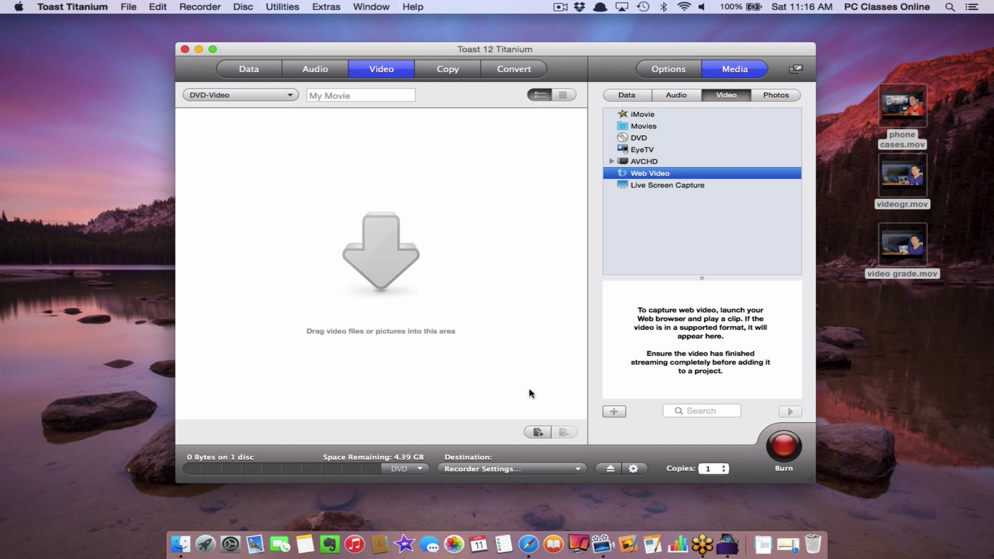
pyautogui.click(787, 543)
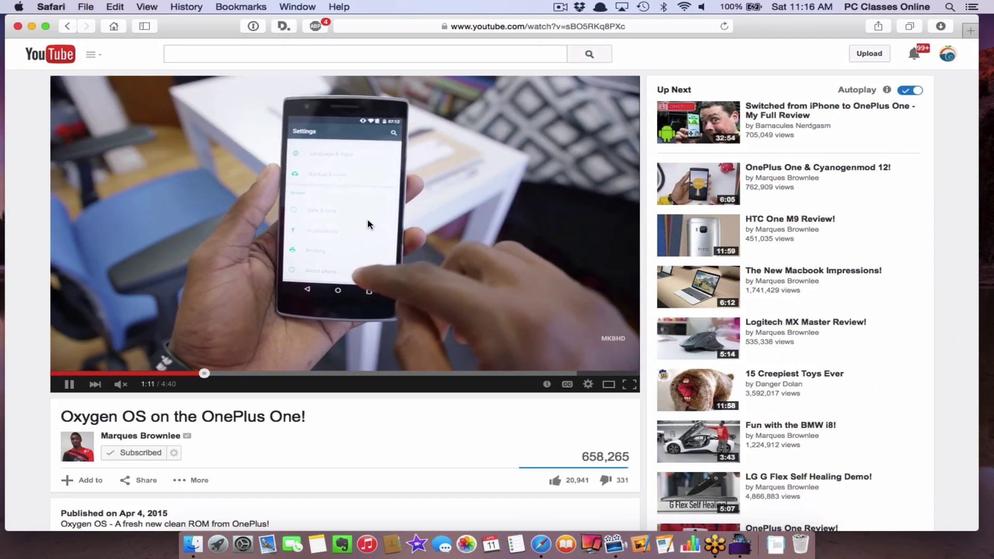
pyautogui.click(31, 26)
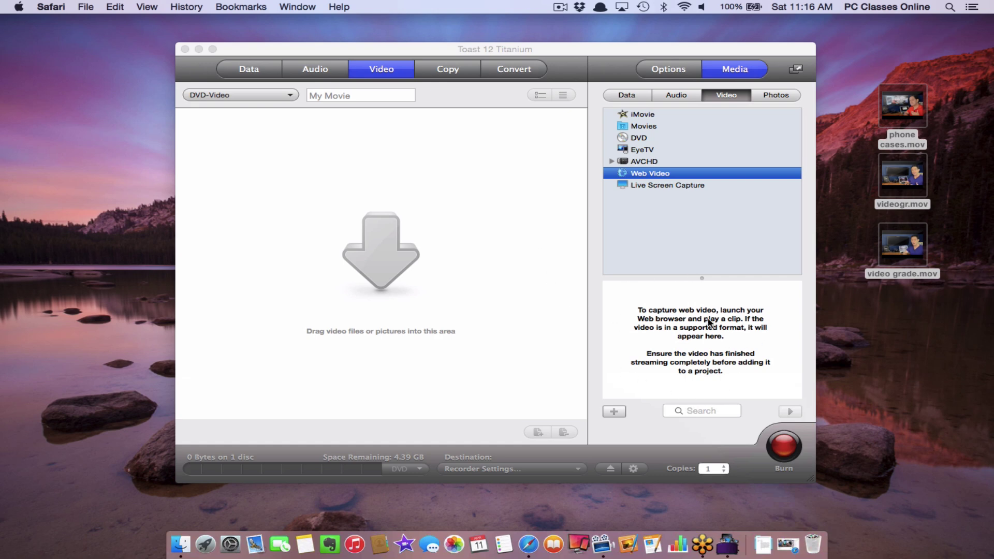
pyautogui.click(679, 349)
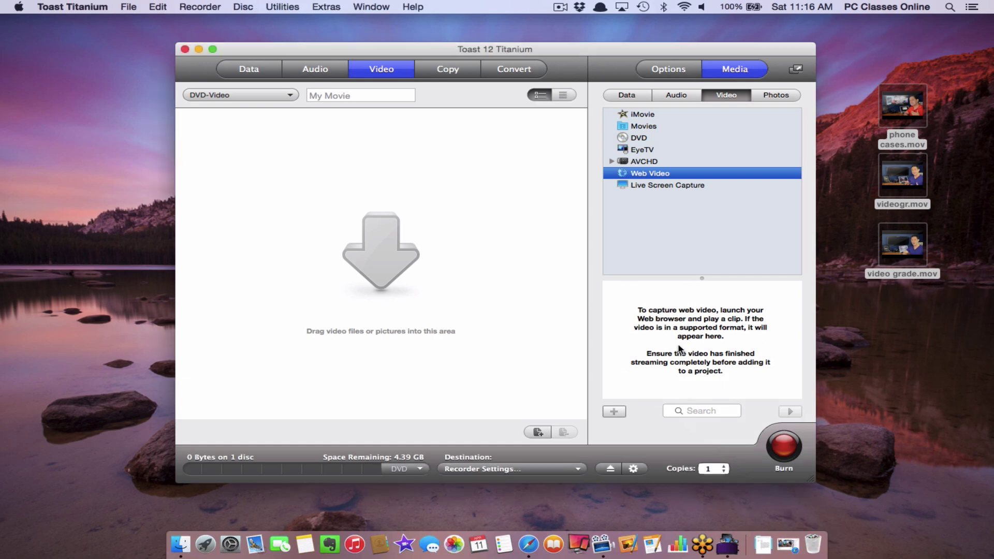
pyautogui.click(790, 547)
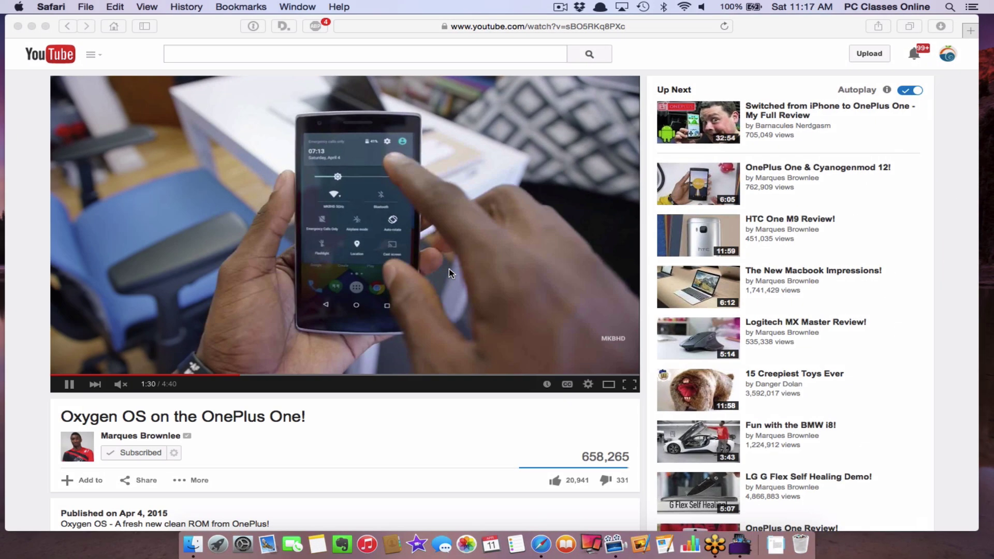
# - Skip the YouTube video in Safari to near its end, return to Toast 12 Titanium and select the captured Web Video clip
pyautogui.click(32, 25)
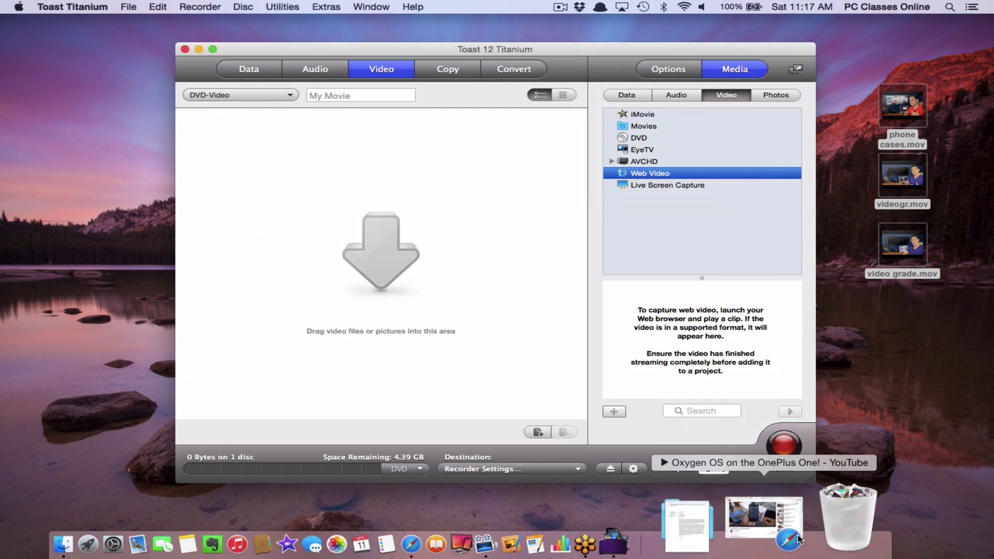
pyautogui.click(792, 545)
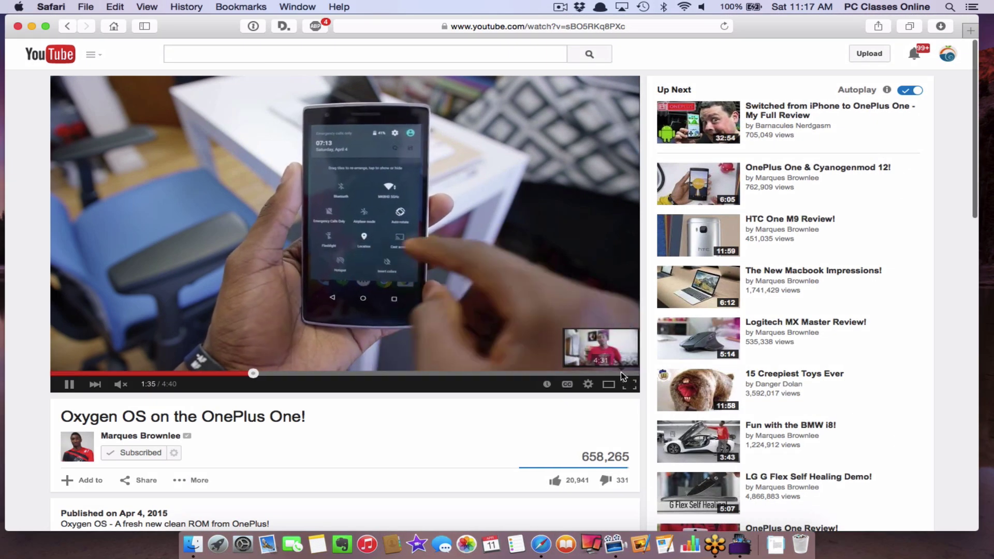
pyautogui.click(620, 372)
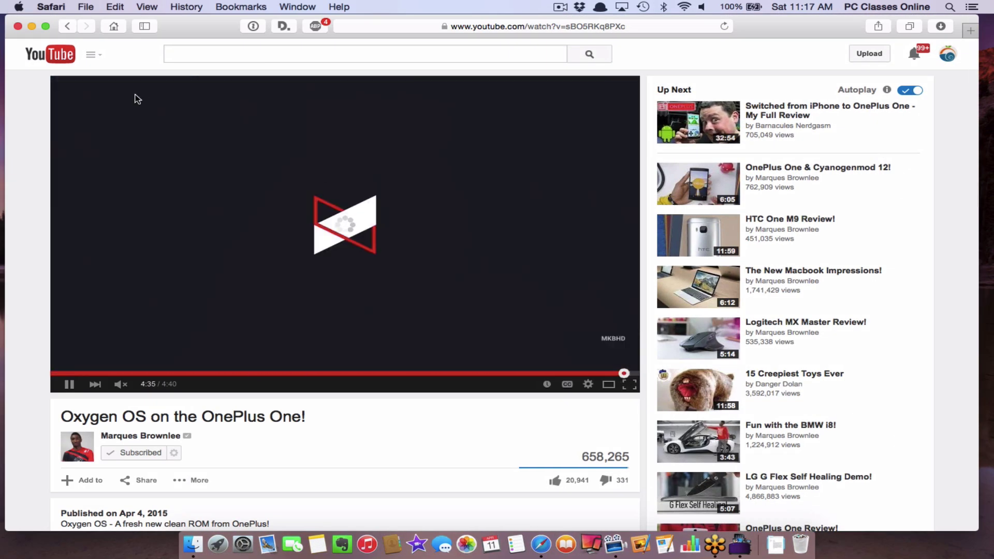
pyautogui.press('super+m')
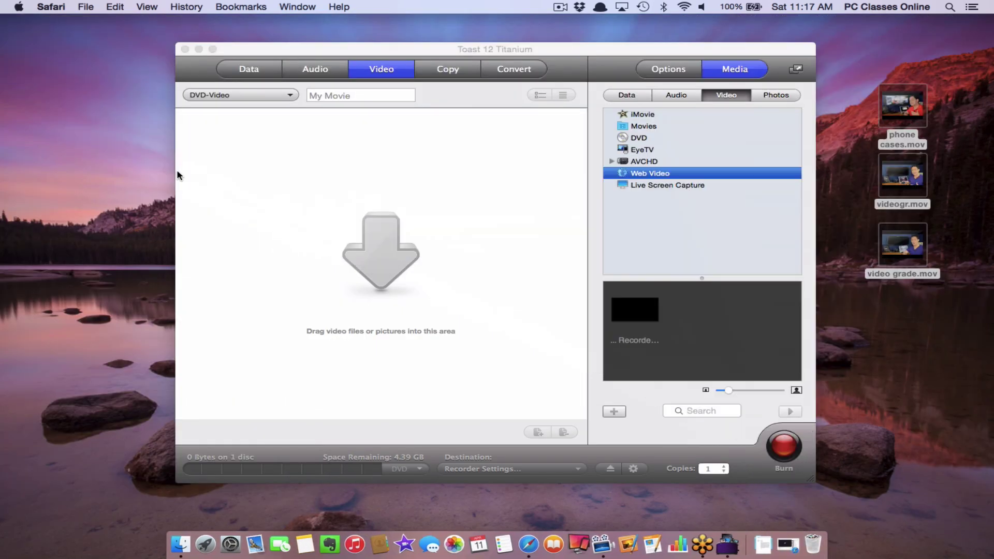
pyautogui.click(734, 313)
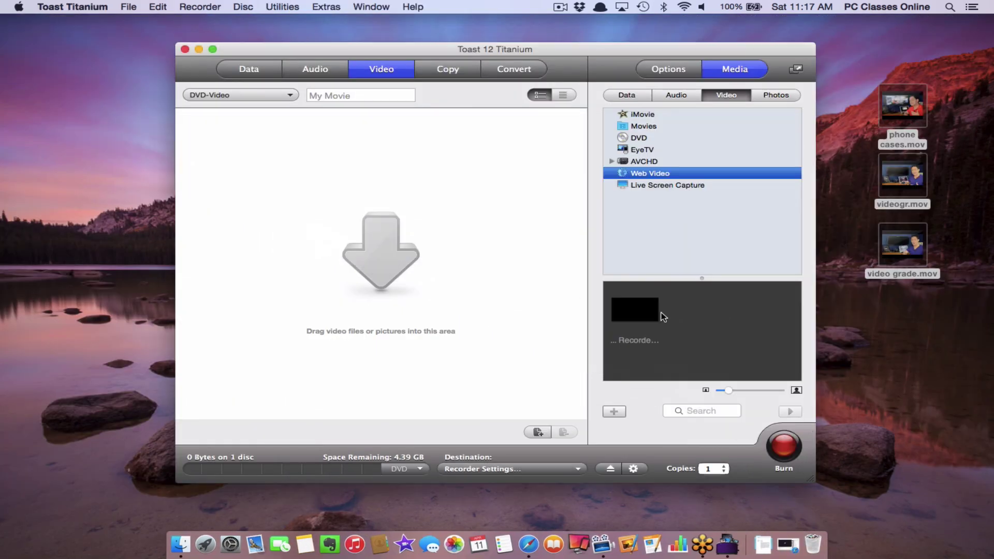
pyautogui.click(635, 317)
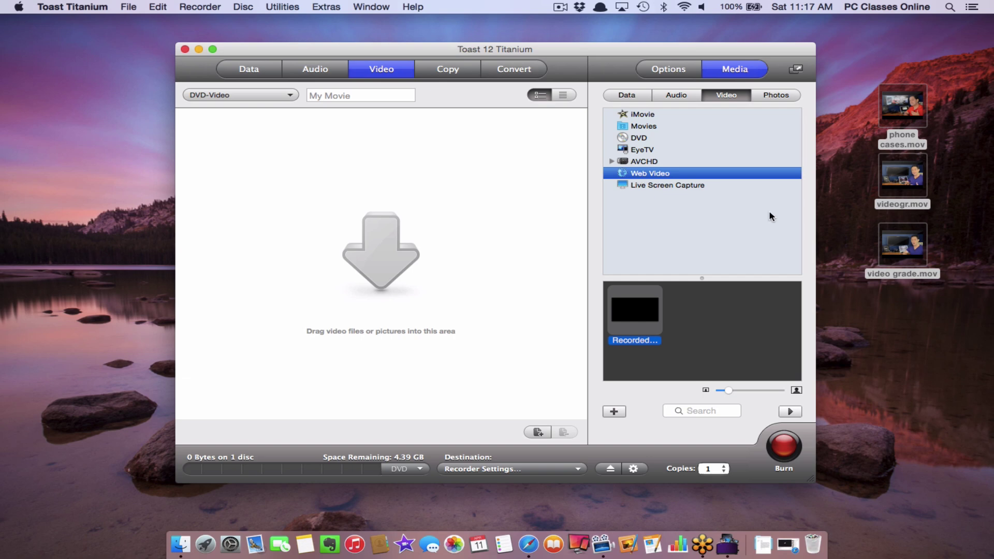
# - Add phone cases.mov from the desktop to the DVD-Video project and select it in the project
pyautogui.click(885, 345)
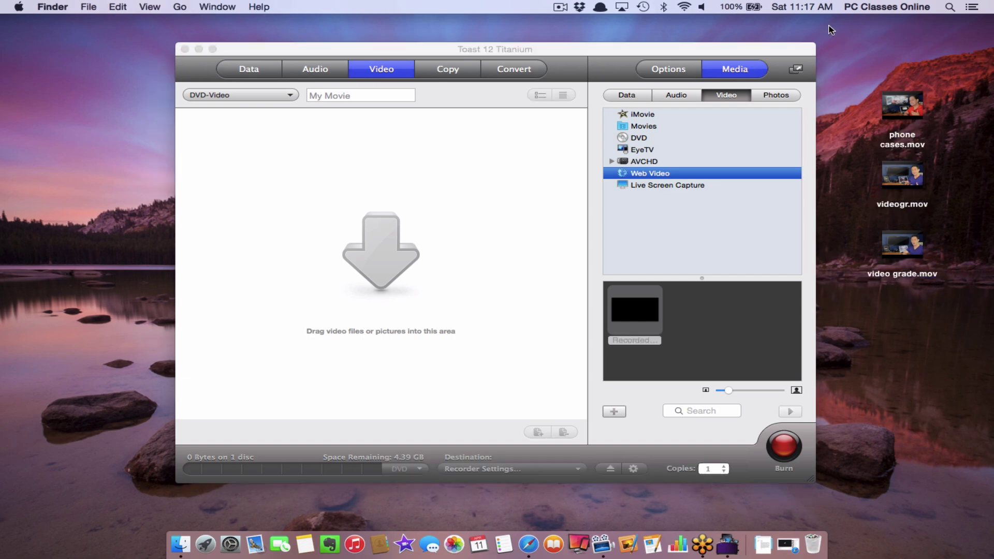
pyautogui.click(632, 97)
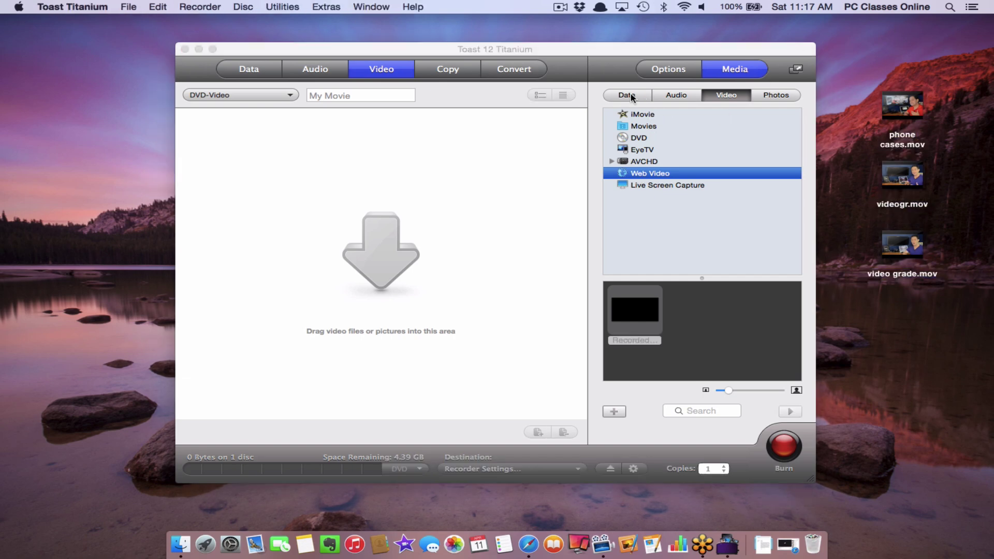
pyautogui.moveTo(889, 100); pyautogui.dragTo(362, 196)
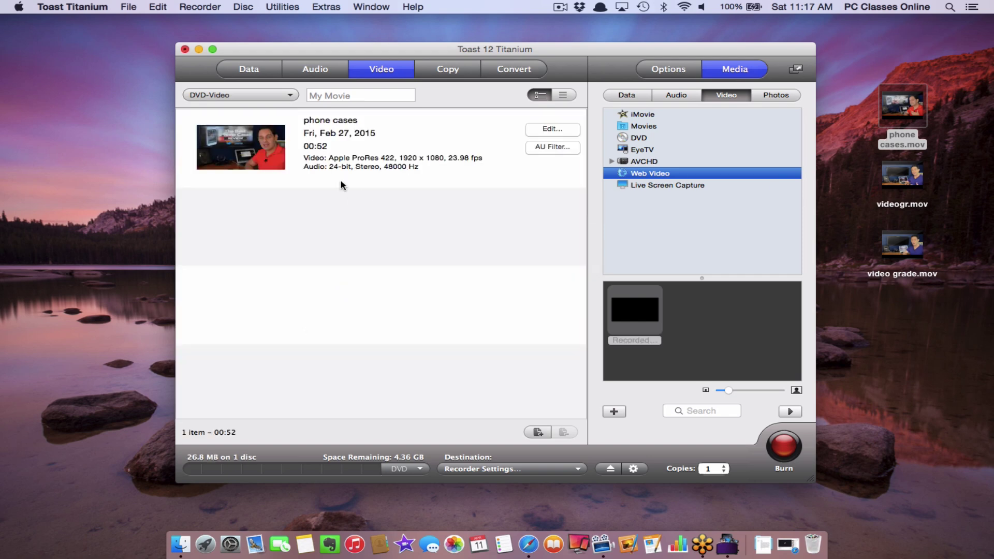
pyautogui.click(330, 170)
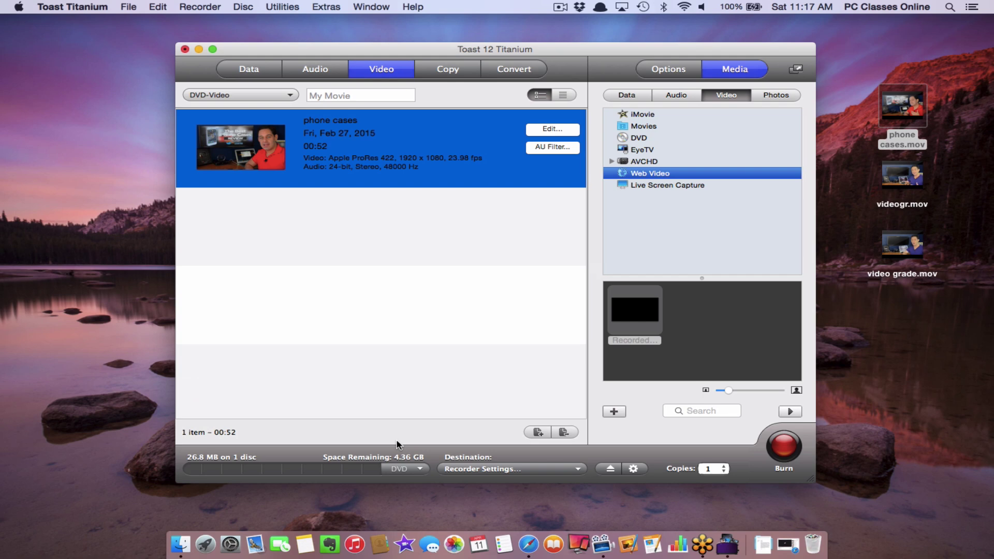
# - Edit the phone cases clip, setting its automatic chapters to Every Minute and switching chapter placement to Manual
pyautogui.click(568, 132)
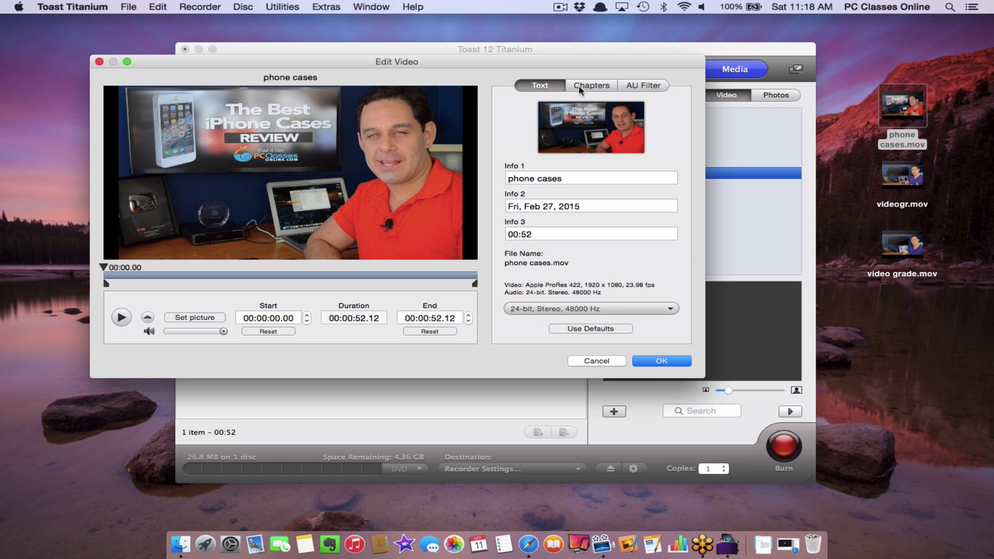
pyautogui.click(601, 89)
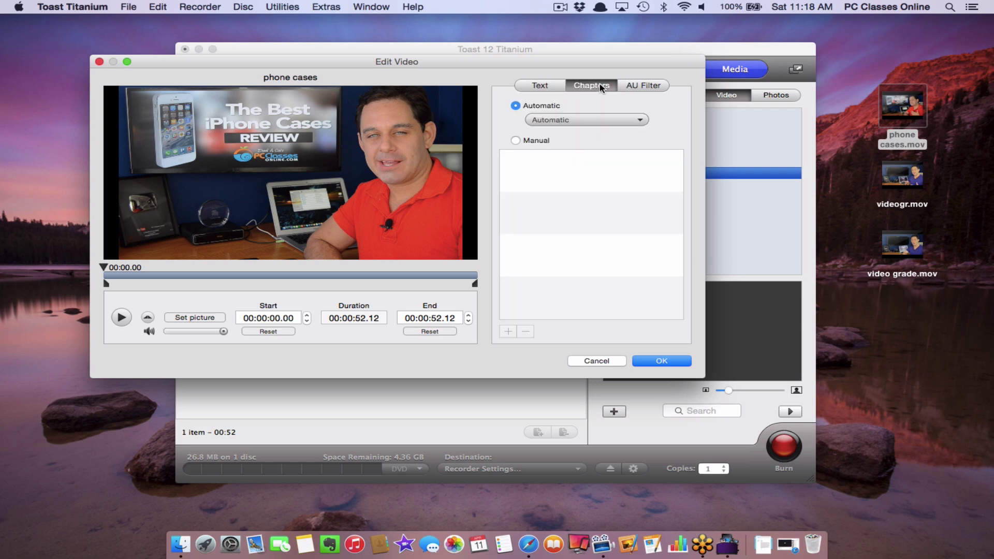
pyautogui.click(586, 120)
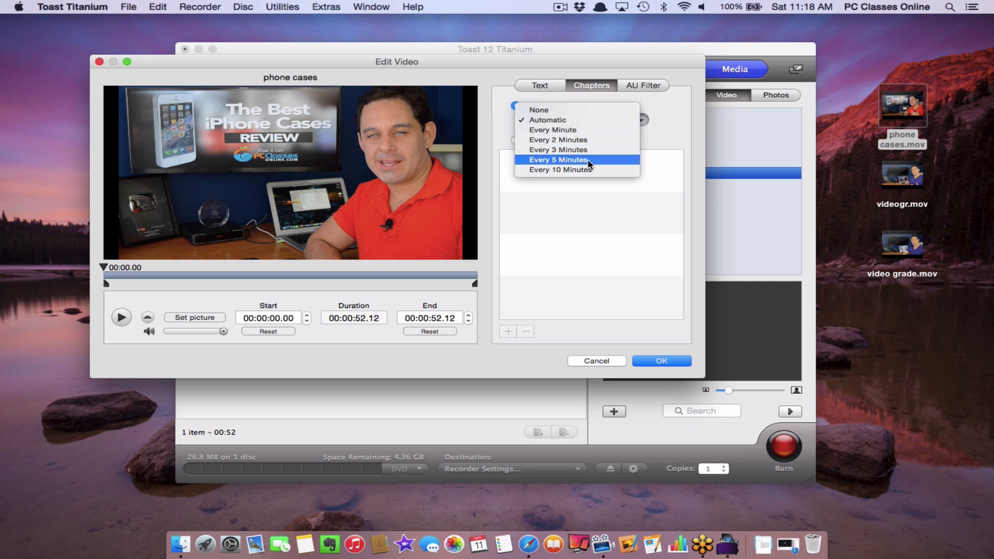
pyautogui.click(604, 130)
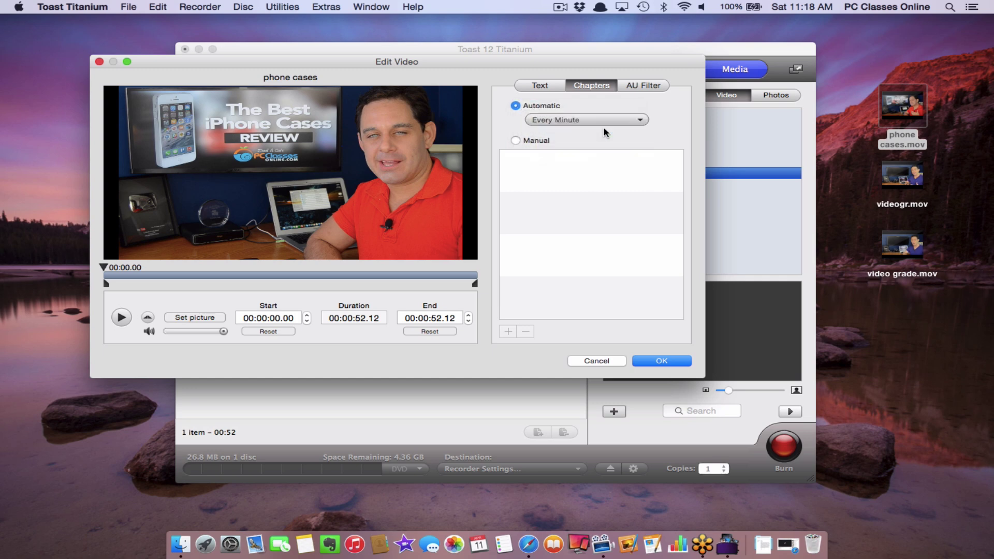
pyautogui.click(515, 142)
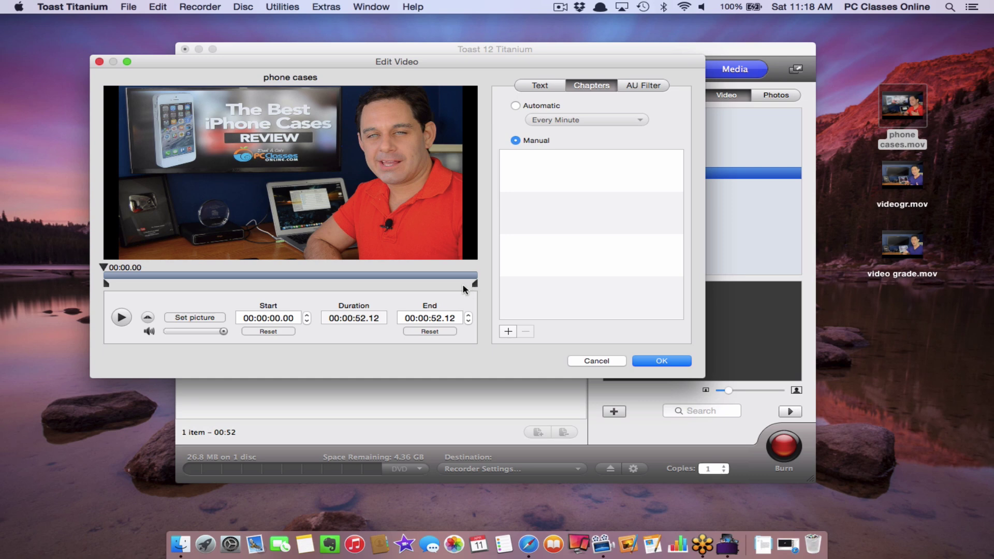
# - Try trimming the clip's end and restore its full length, and set the frame at about 00:13.16 as its picture
pyautogui.moveTo(473, 284); pyautogui.dragTo(443, 283)
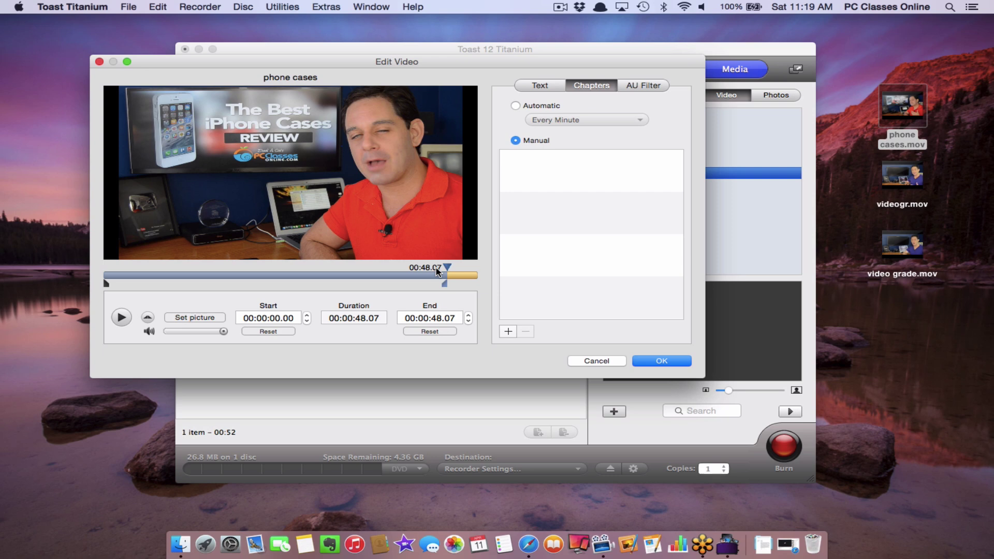
pyautogui.moveTo(447, 282); pyautogui.dragTo(496, 284)
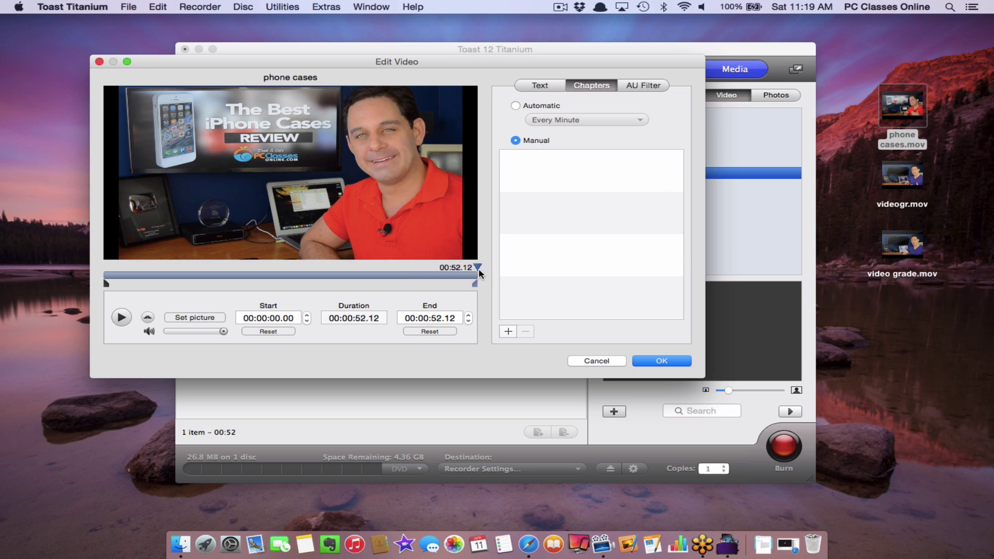
pyautogui.moveTo(475, 275); pyautogui.dragTo(203, 276)
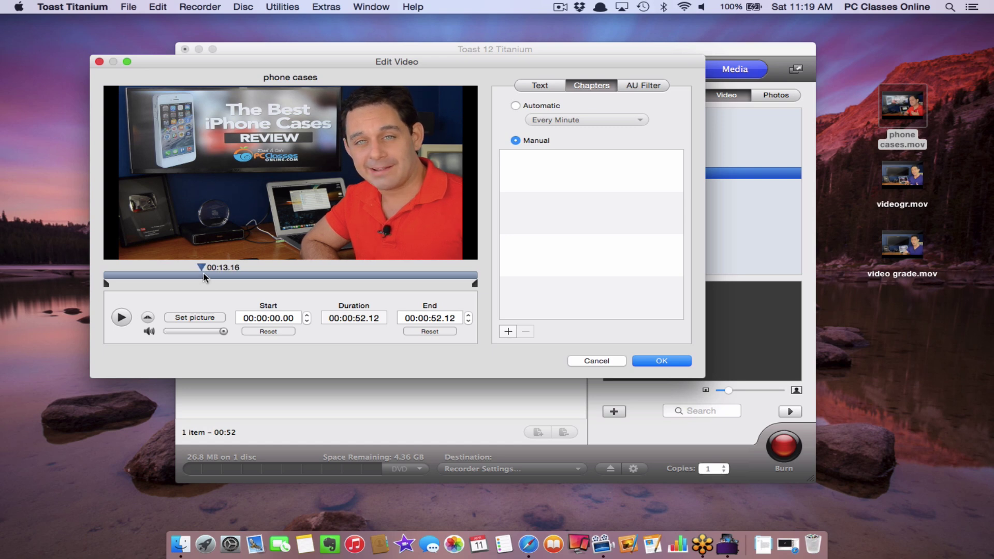
pyautogui.click(203, 323)
pyautogui.click(650, 362)
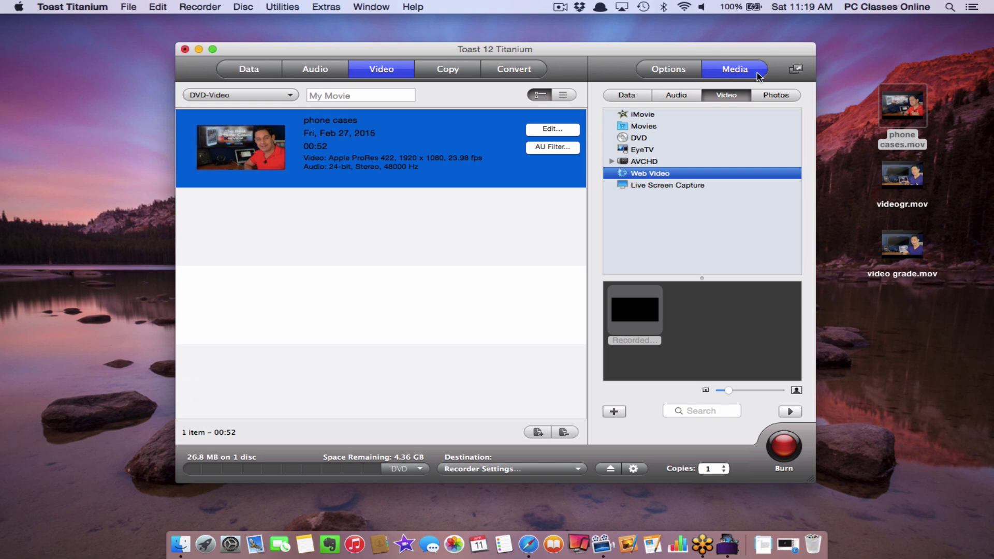
# - Browse the menu styles in the project options and choose Warp (16x9) for the DVD
pyautogui.click(670, 73)
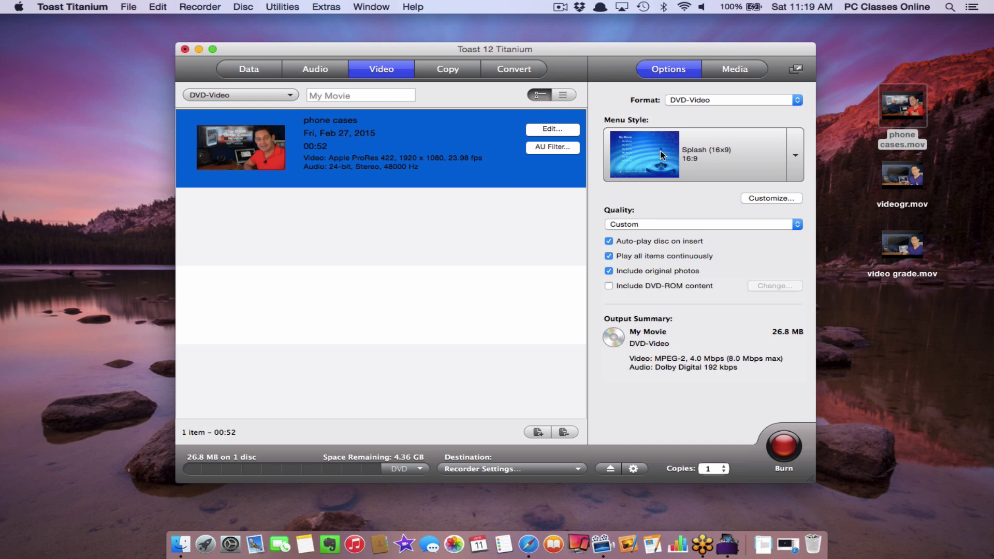
pyautogui.click(790, 151)
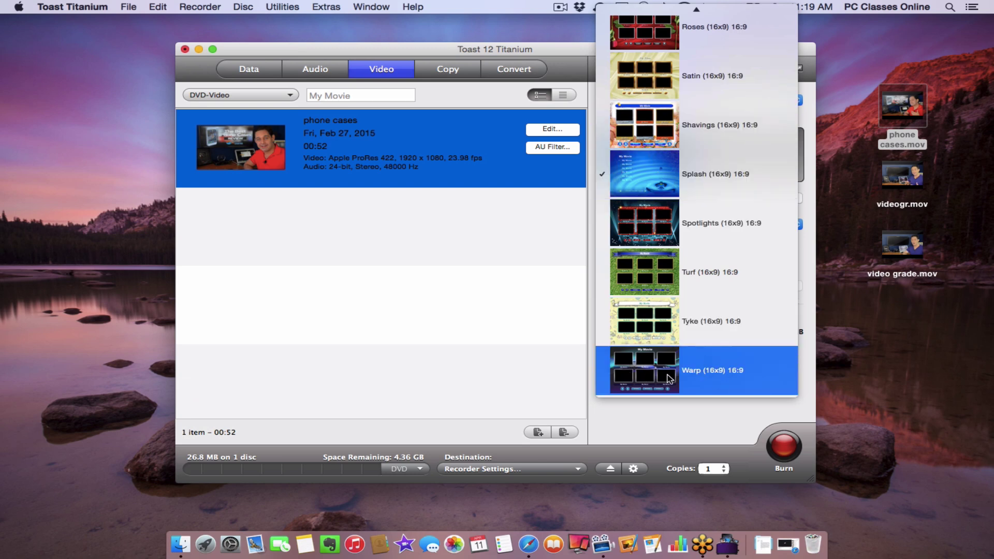
pyautogui.scroll(8, 669, 378)
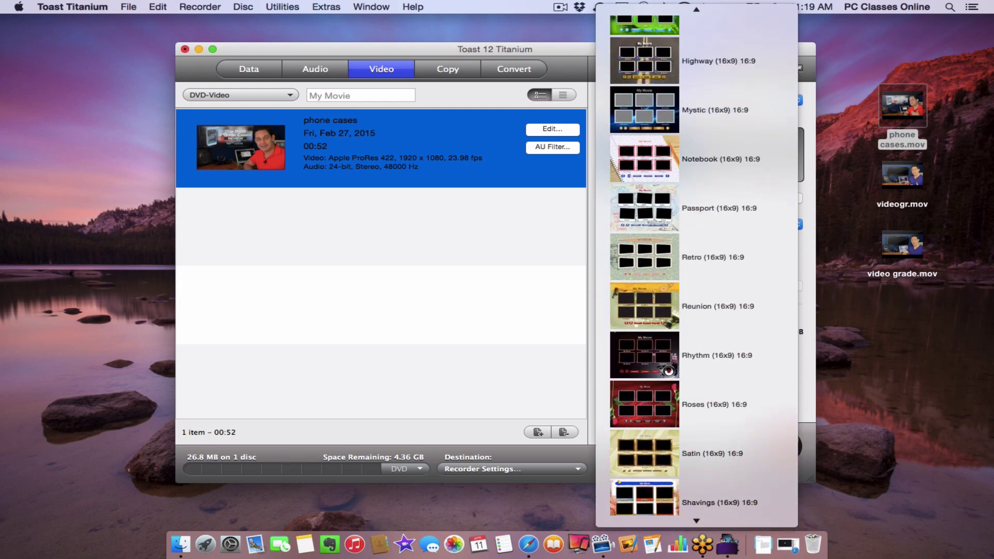
pyautogui.scroll(10, 696, 264)
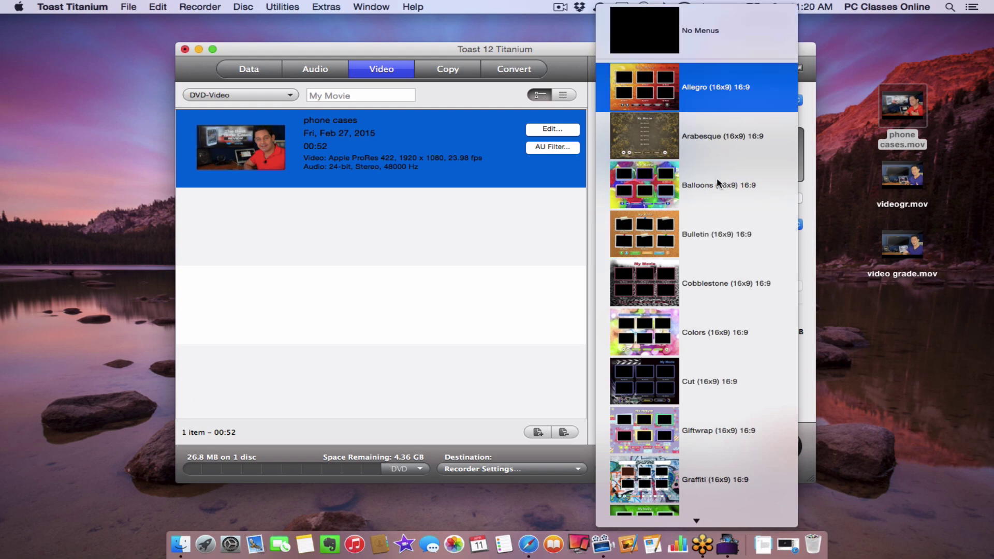
pyautogui.moveTo(710, 558)
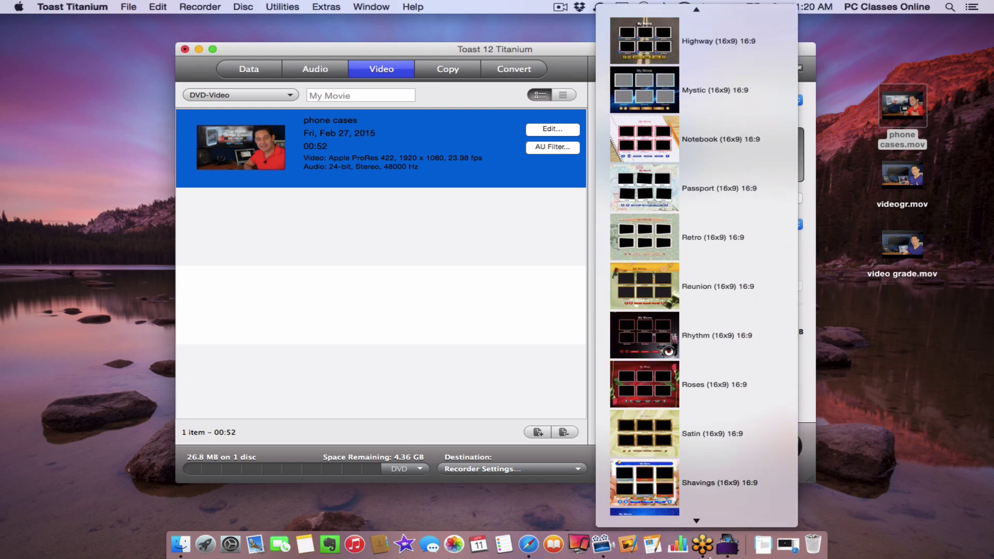
pyautogui.click(691, 492)
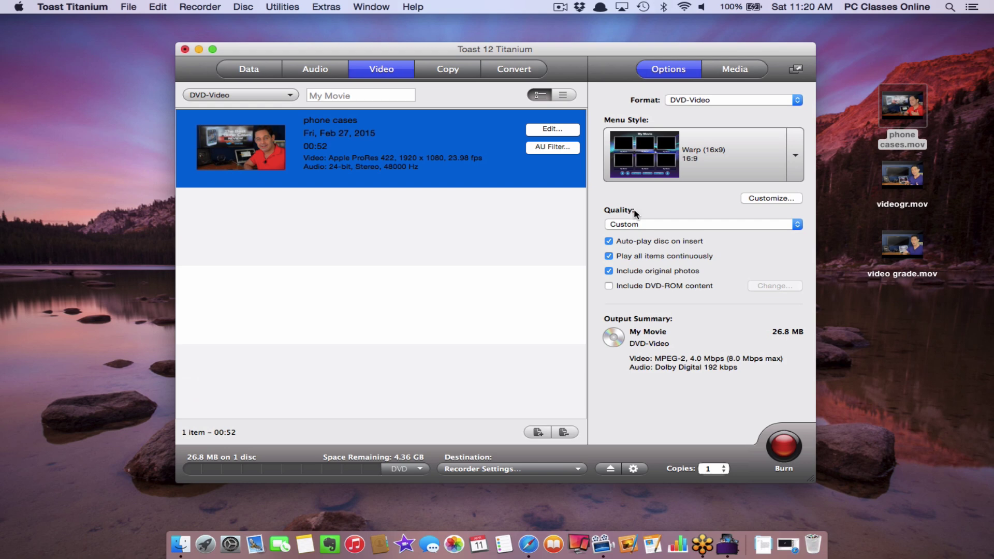
# - Set the DVD quality to Best and leave Auto-play disc on insert enabled
pyautogui.click(656, 224)
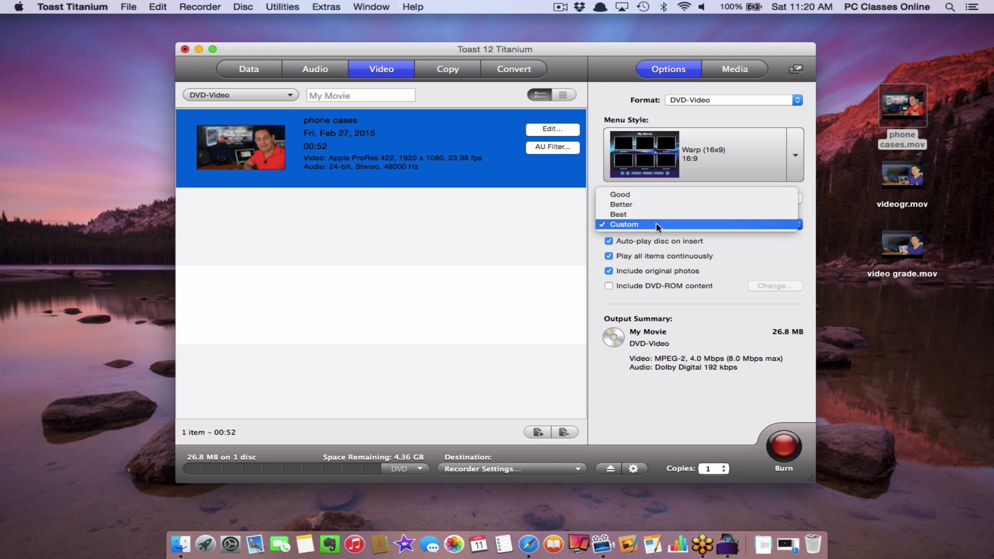
pyautogui.click(623, 214)
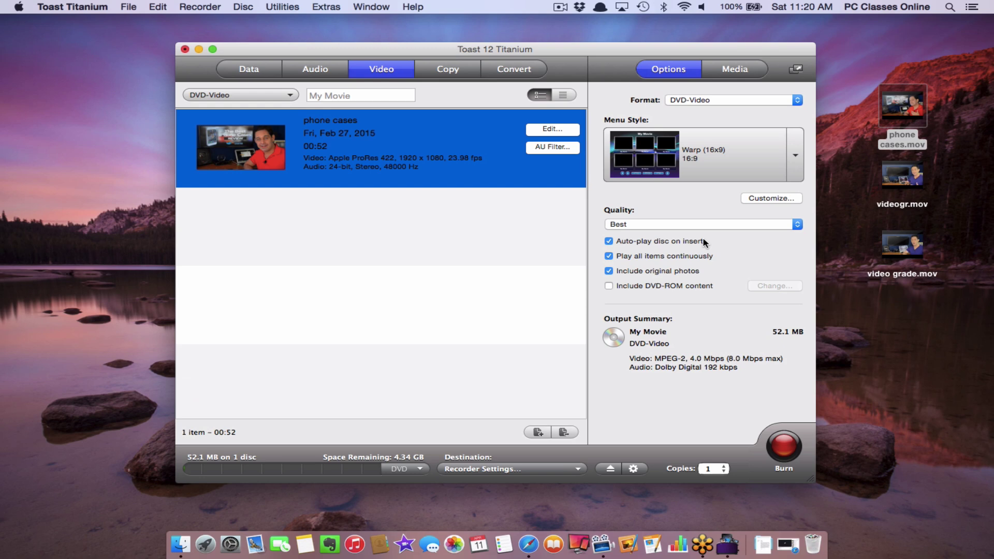
pyautogui.click(666, 243)
pyautogui.click(608, 241)
# - Choose the Tsstcorp CDDVDW SE-208DB as destination, review its basic and advanced recorder settings and accept them with Best write speed and 1 copy
pyautogui.click(504, 470)
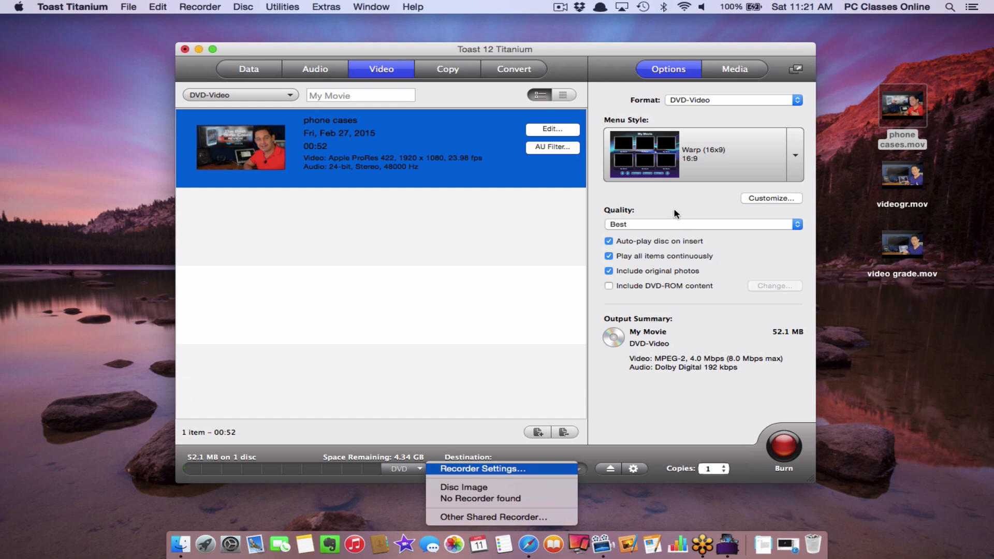
pyautogui.click(525, 383)
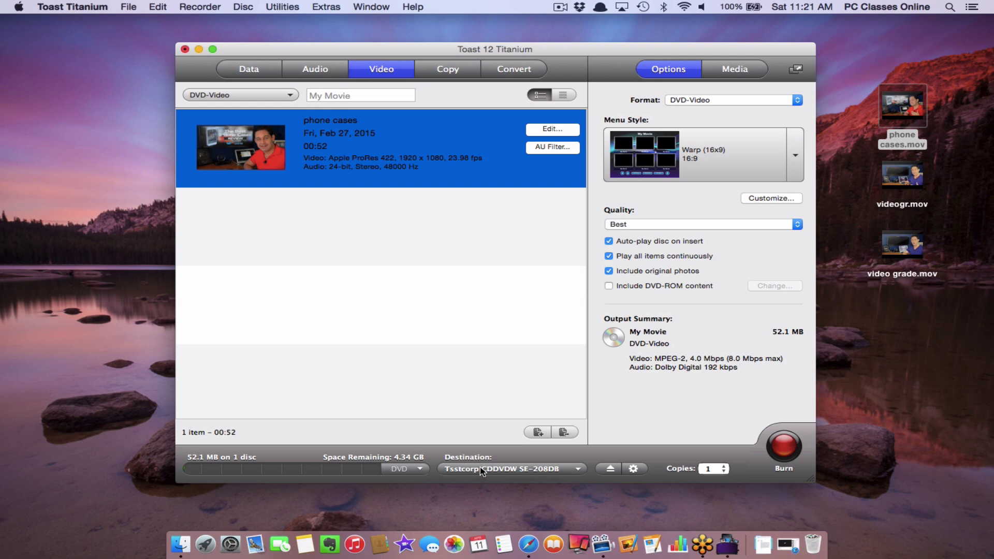
pyautogui.click(633, 469)
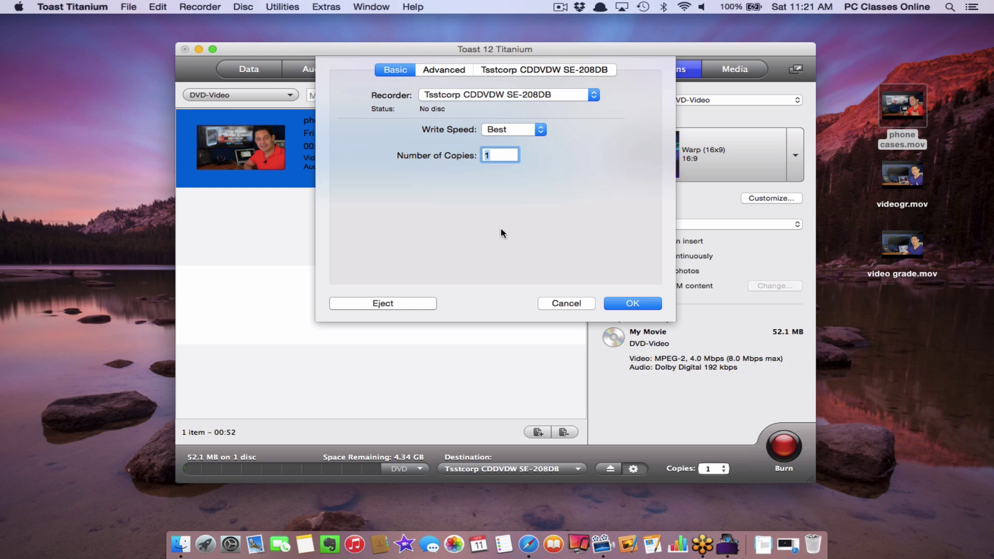
pyautogui.click(489, 131)
pyautogui.click(510, 132)
pyautogui.click(441, 71)
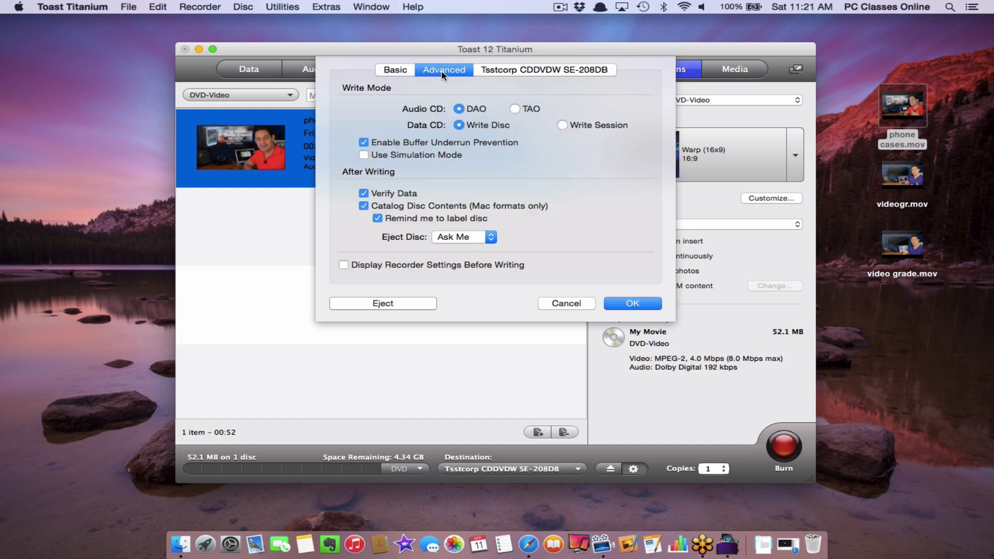
pyautogui.click(395, 70)
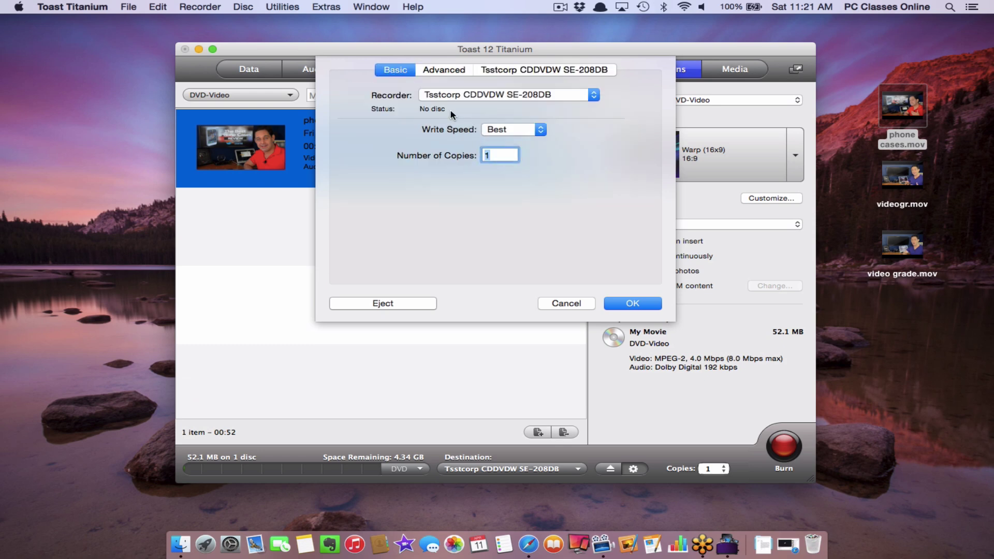
pyautogui.click(616, 302)
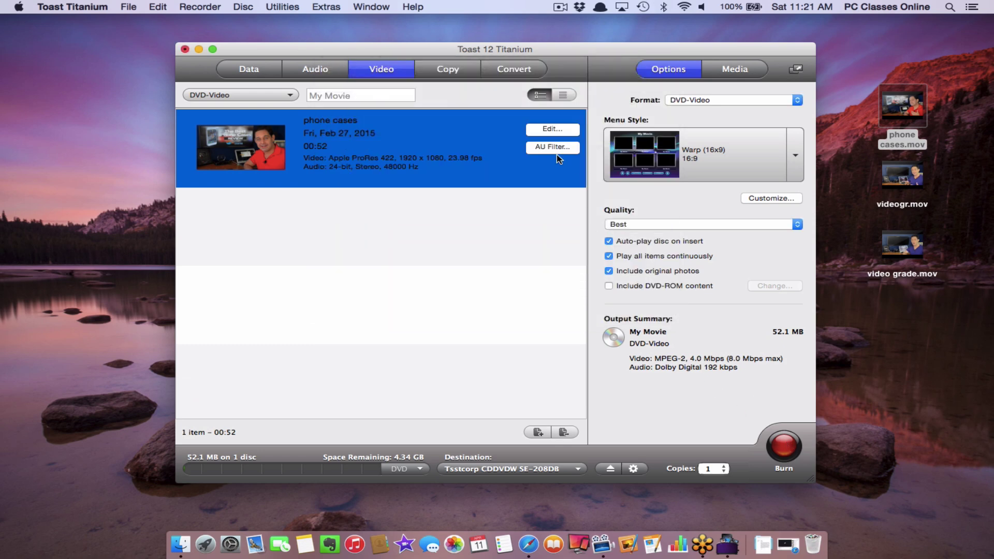
# - Switch to the Disc Copy project and open Toast's General preferences, moving the preferences window up for full viewing
pyautogui.click(434, 72)
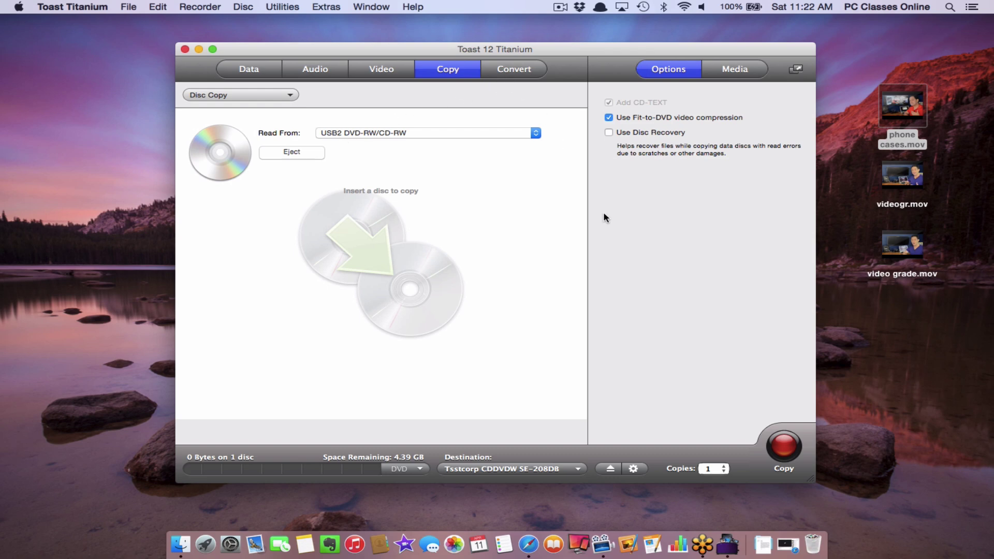
pyautogui.click(78, 6)
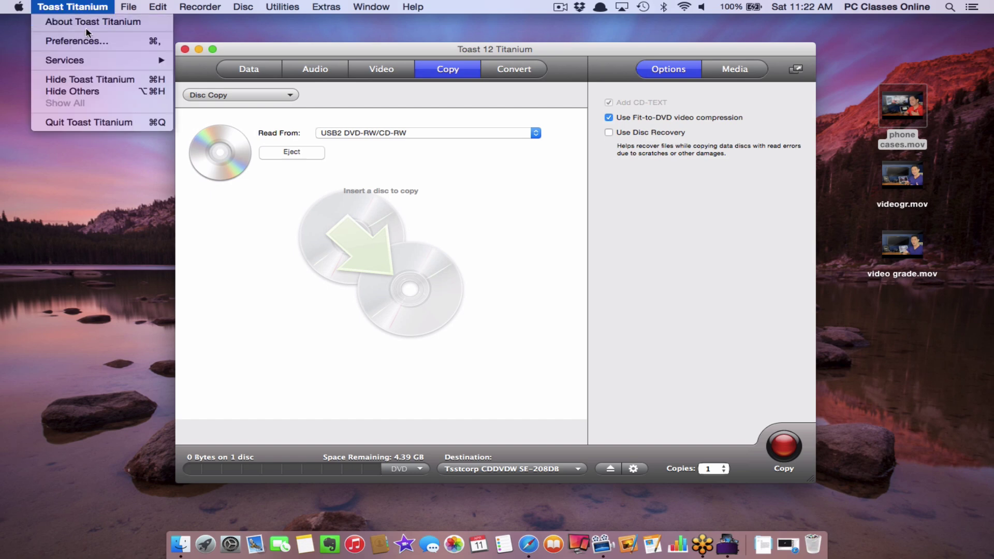
pyautogui.click(89, 41)
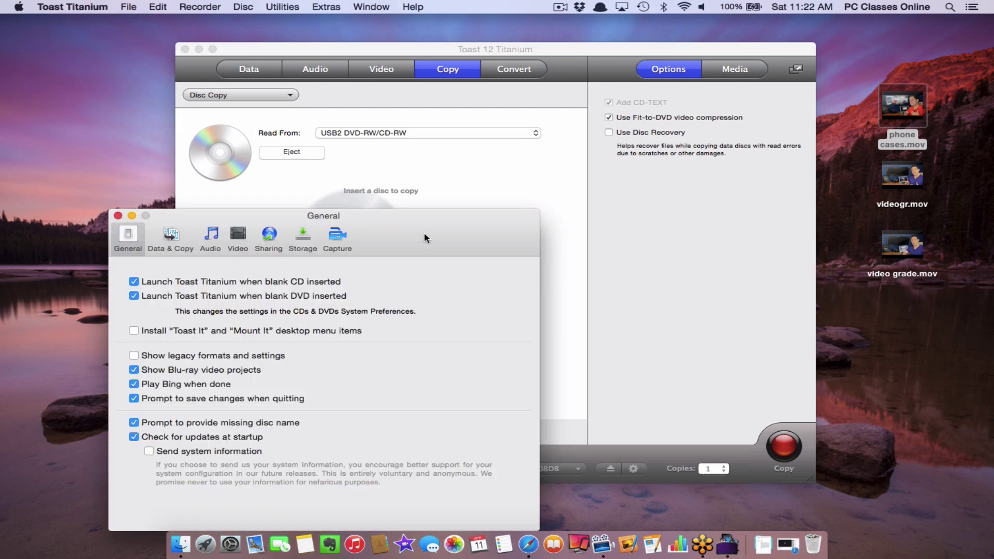
pyautogui.moveTo(424, 232); pyautogui.dragTo(493, 114)
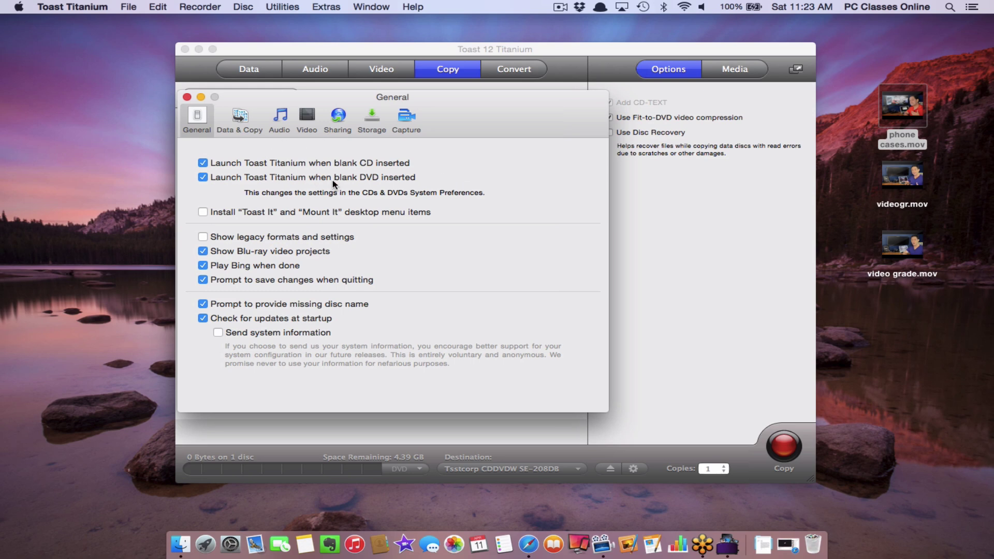
# - Review the disc-insertion actions under CDs & DVDs in System Preferences, and close both System Preferences and Toast's General preferences
pyautogui.click(18, 6)
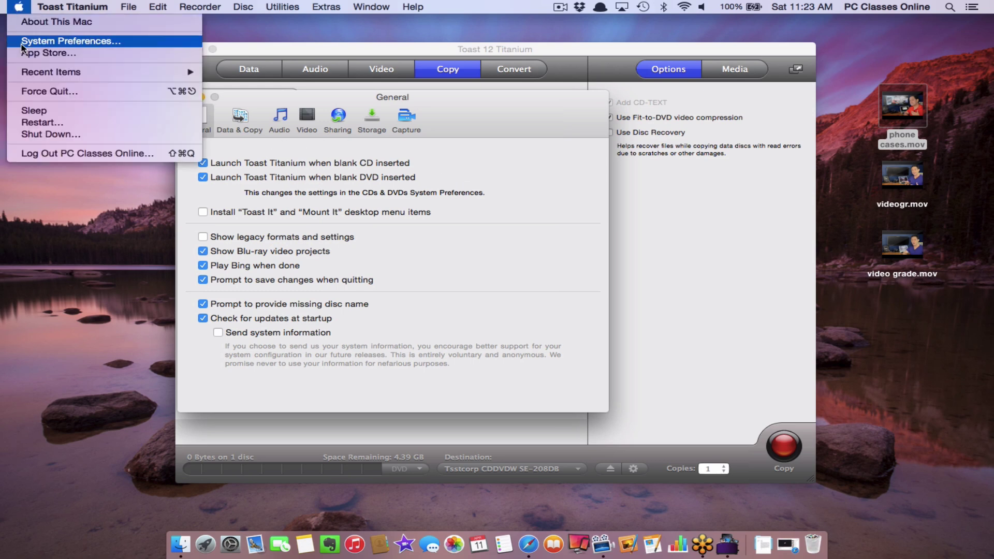
pyautogui.click(24, 40)
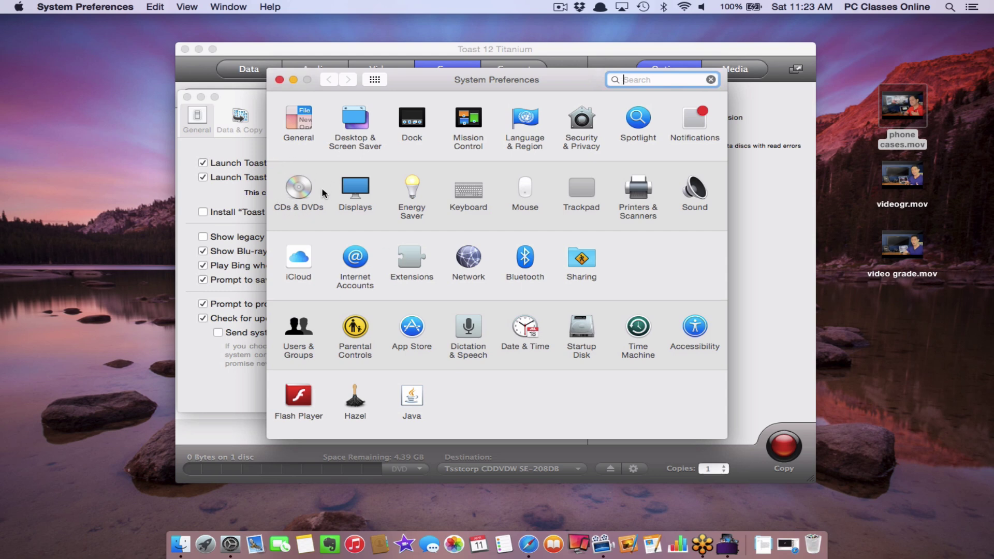
pyautogui.click(298, 192)
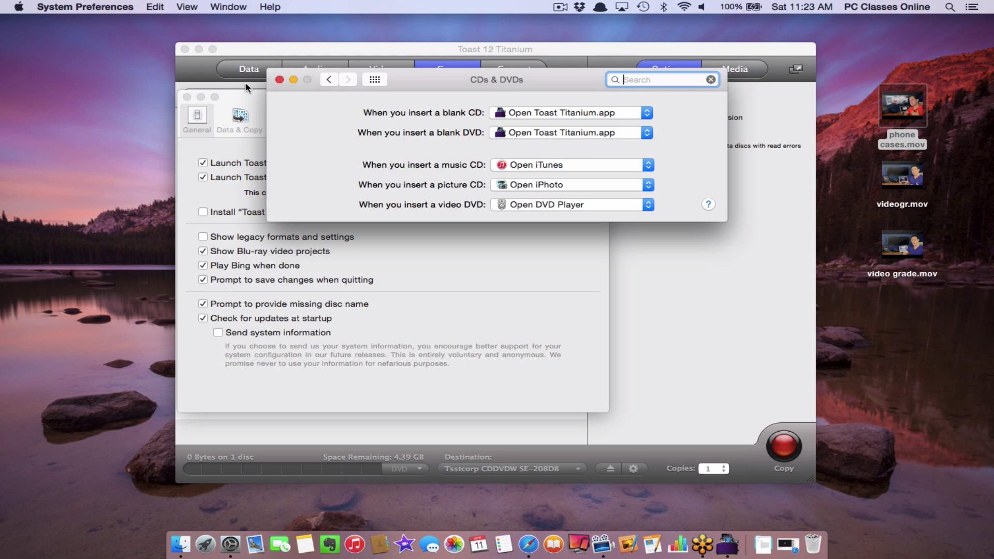
pyautogui.click(280, 80)
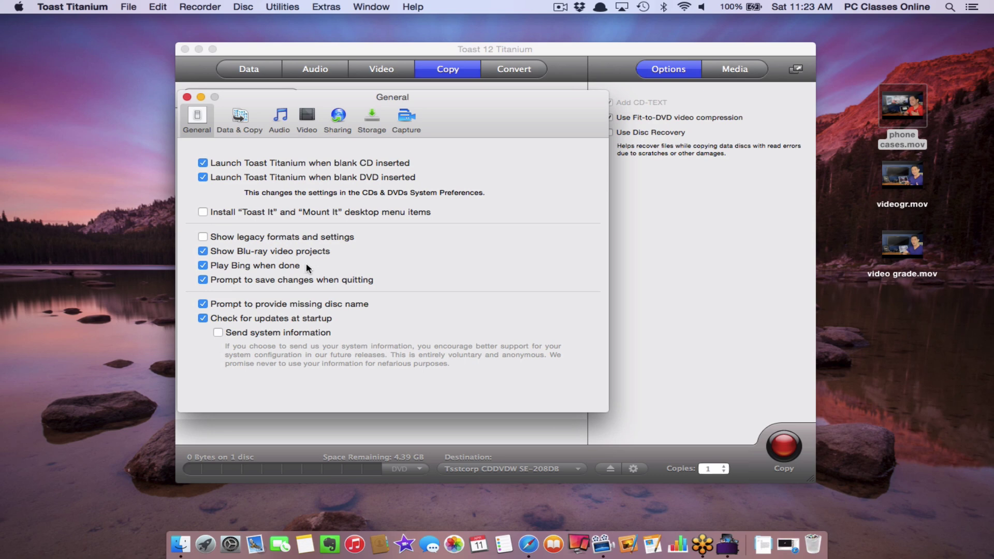
pyautogui.click(266, 267)
pyautogui.click(187, 97)
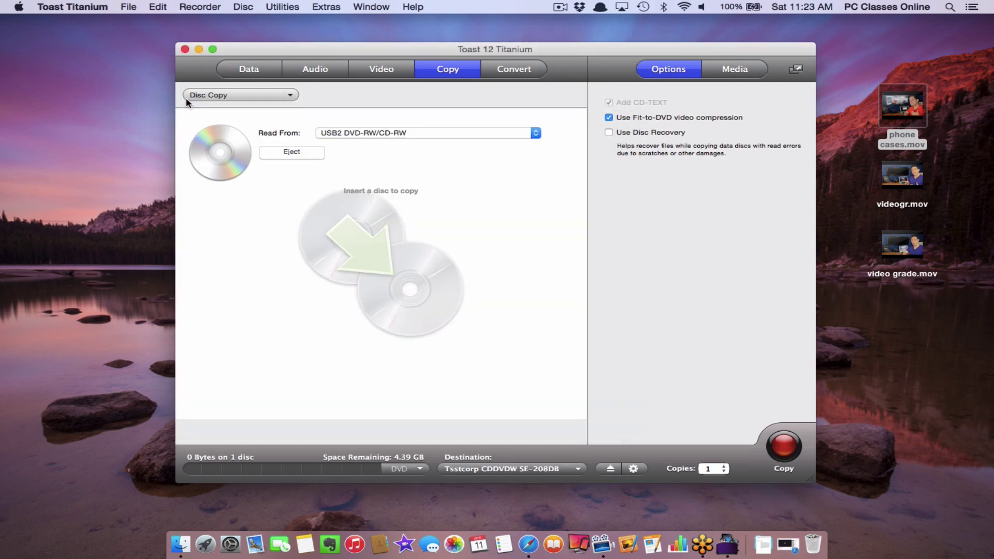